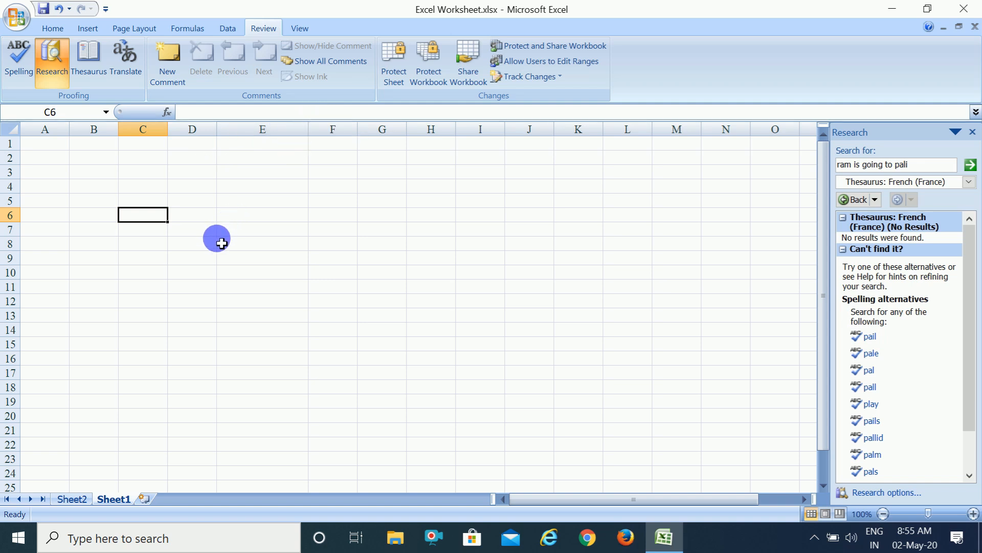
Enter the text "ggj" in cell C8 of Sheet1.
click(156, 187)
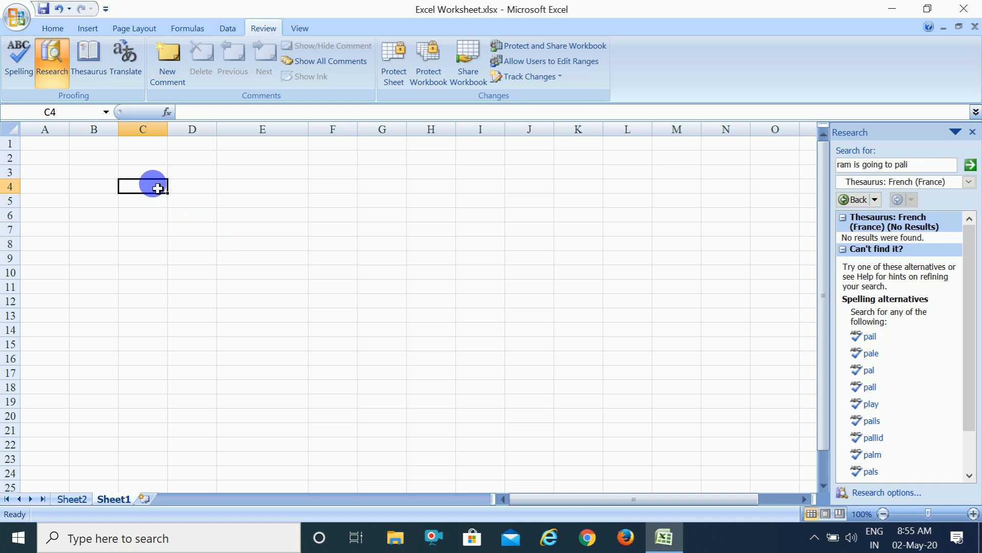
click(151, 244)
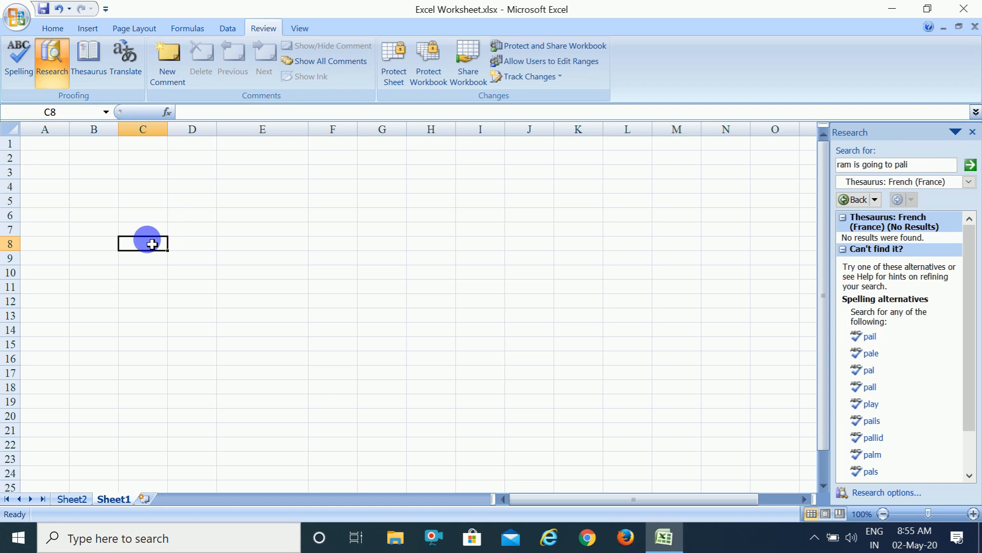
text(ggj)
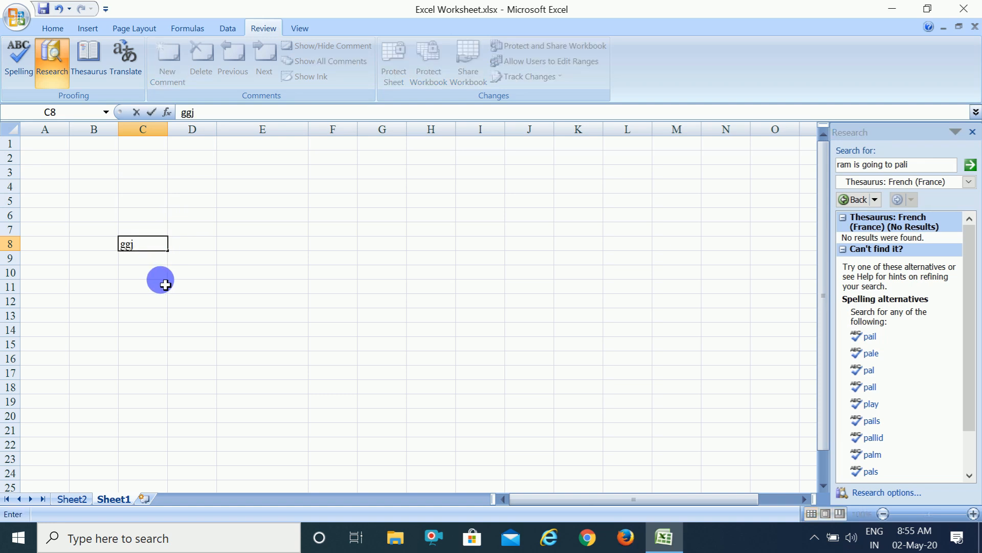
click(164, 278)
click(157, 249)
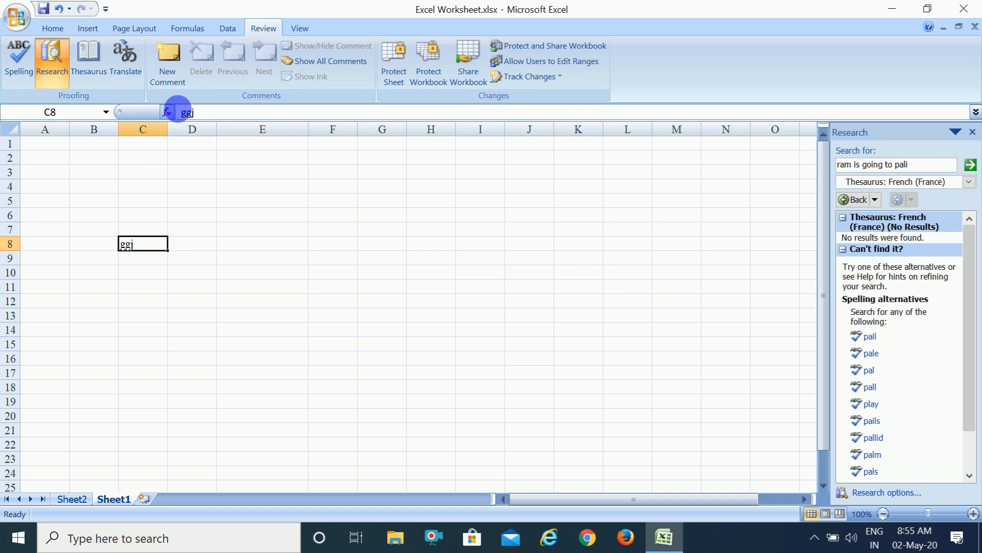
Add a comment reading "school name" to cell C8.
click(167, 73)
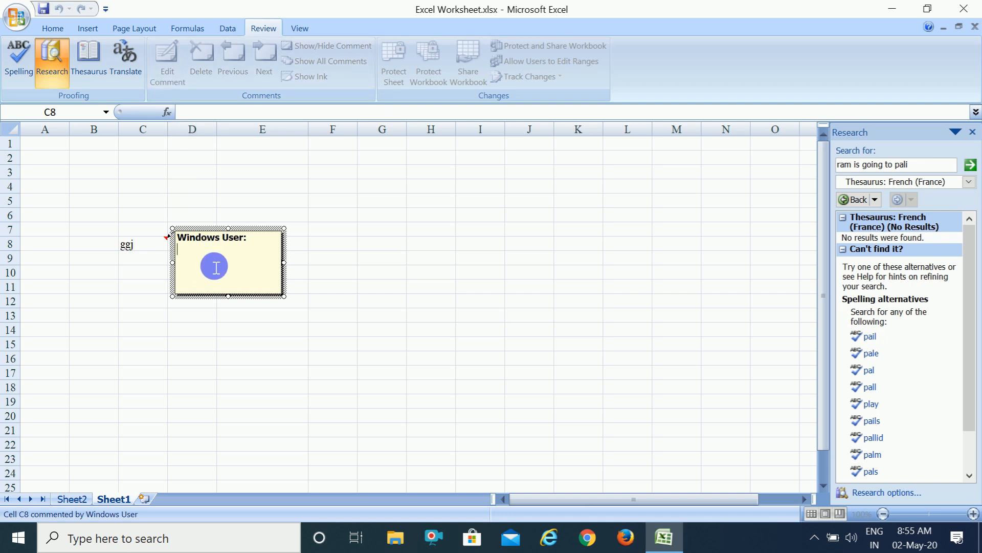
text(school name)
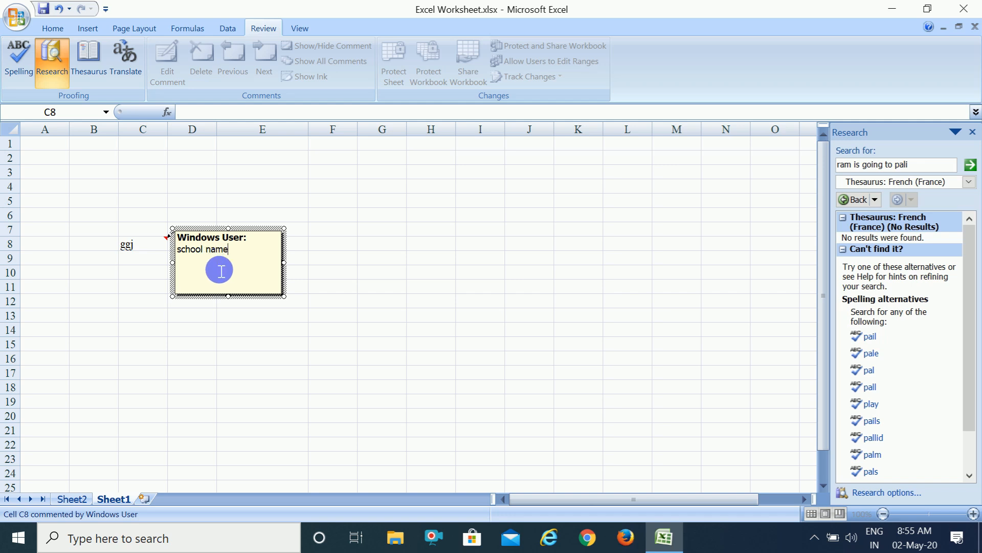
click(286, 371)
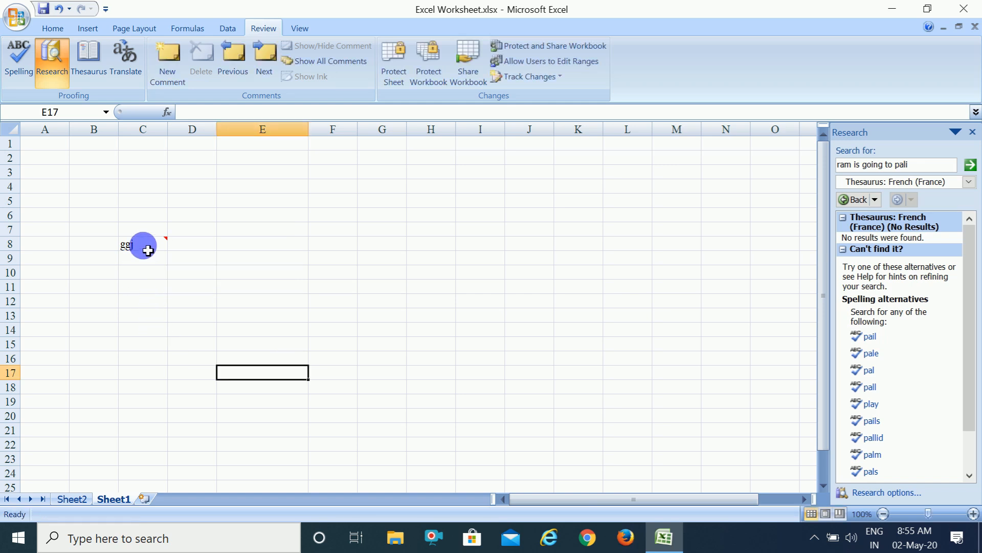
mouse_move(147, 250)
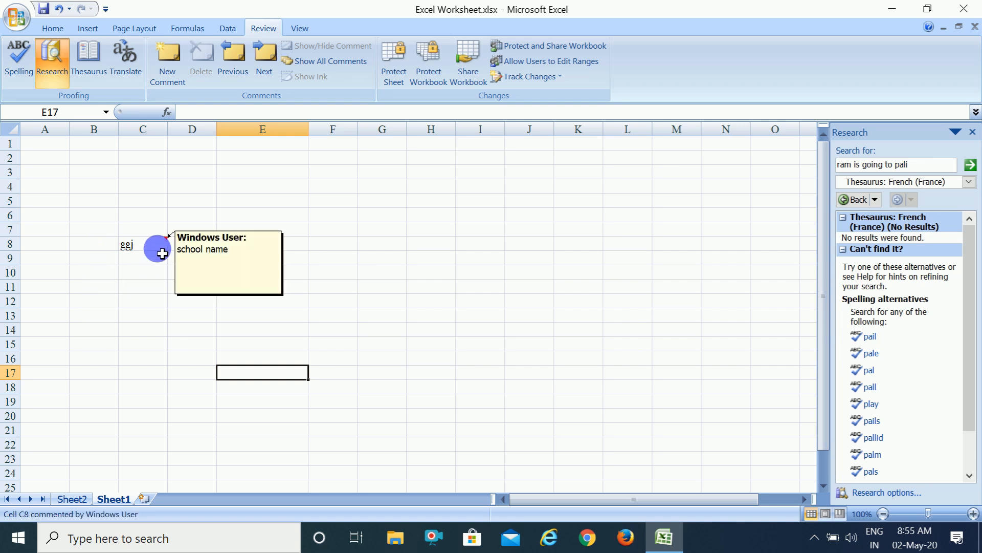
Examine the input message options of Data Validation for cell E17 and close them without making changes.
click(225, 33)
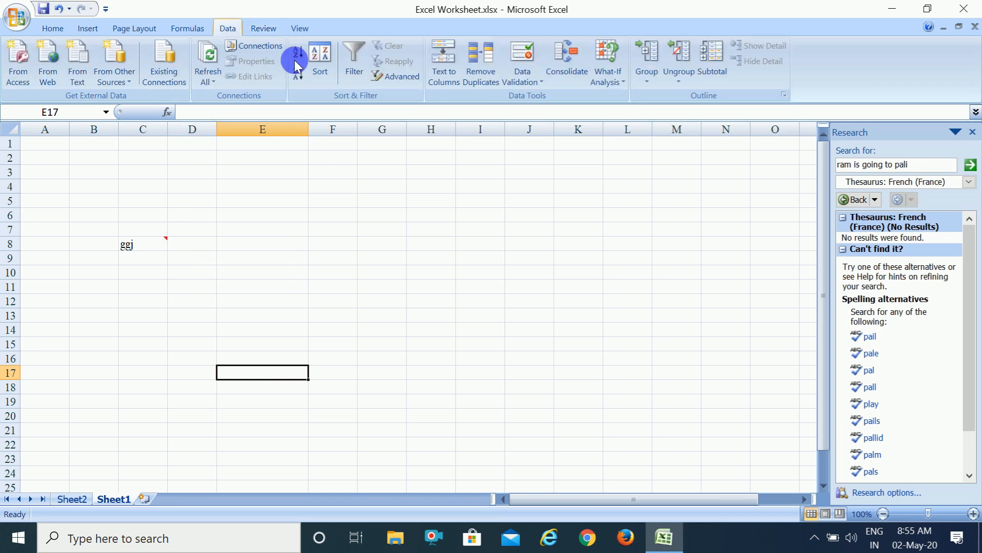
click(540, 83)
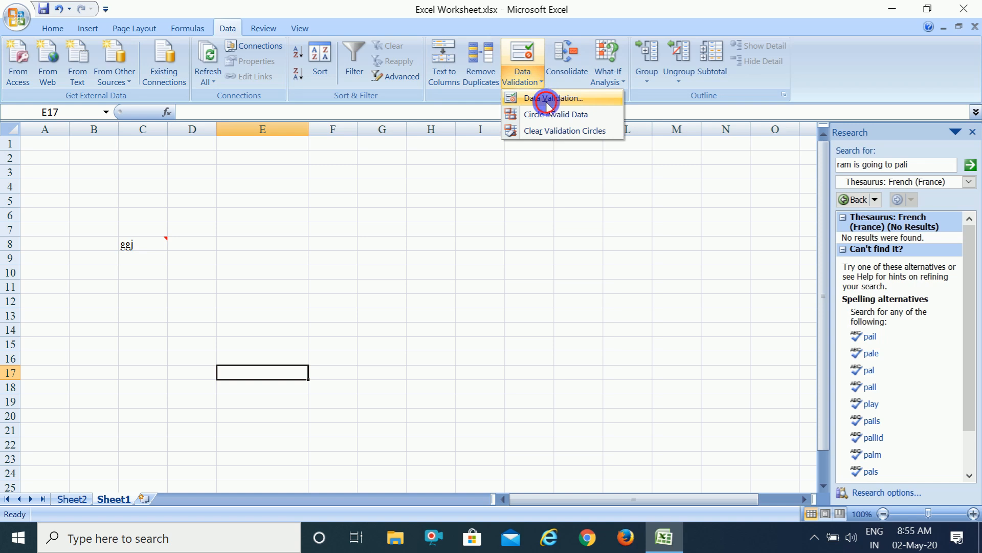
click(546, 102)
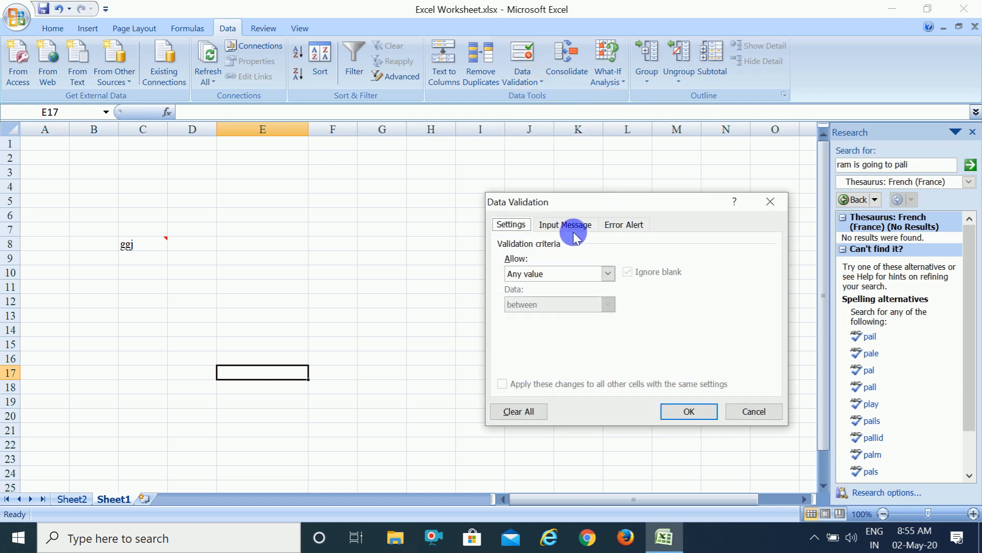
click(573, 228)
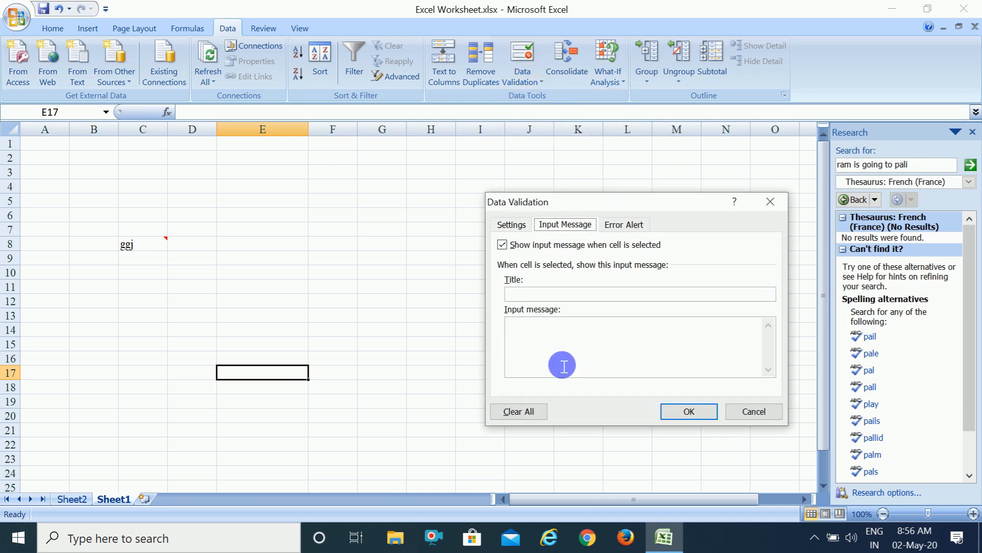
click(739, 413)
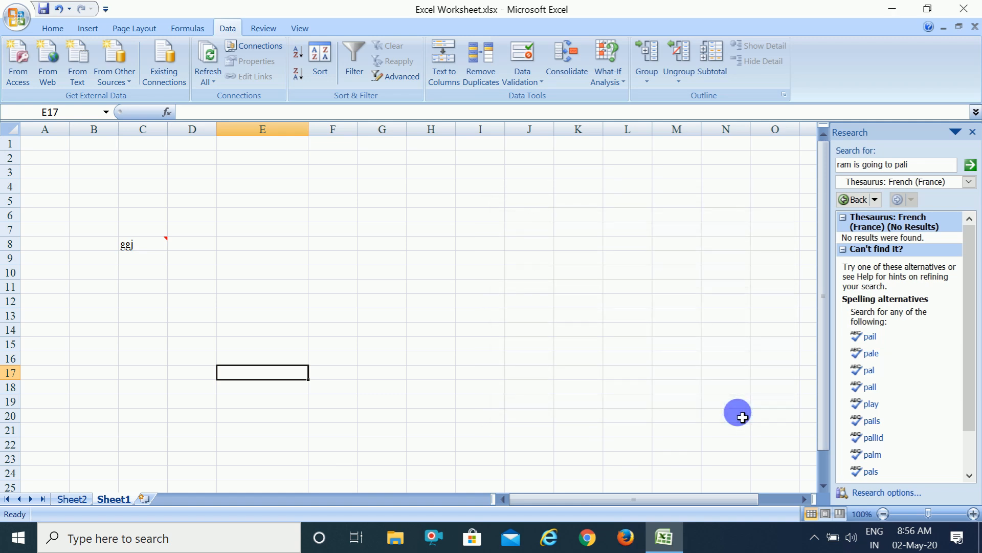
click(264, 24)
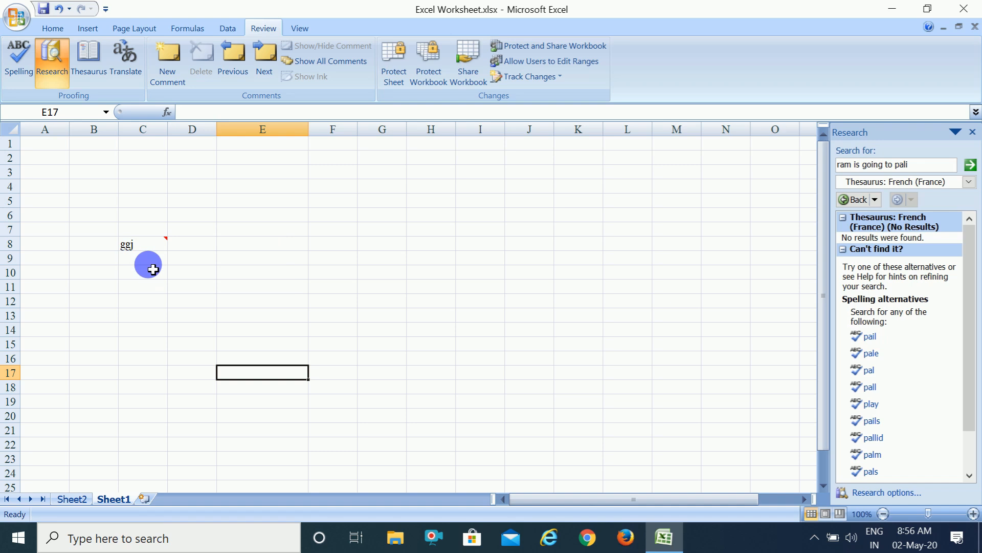
View the comment attached to cell C8 and leave the cell's text as it is.
mouse_move(153, 252)
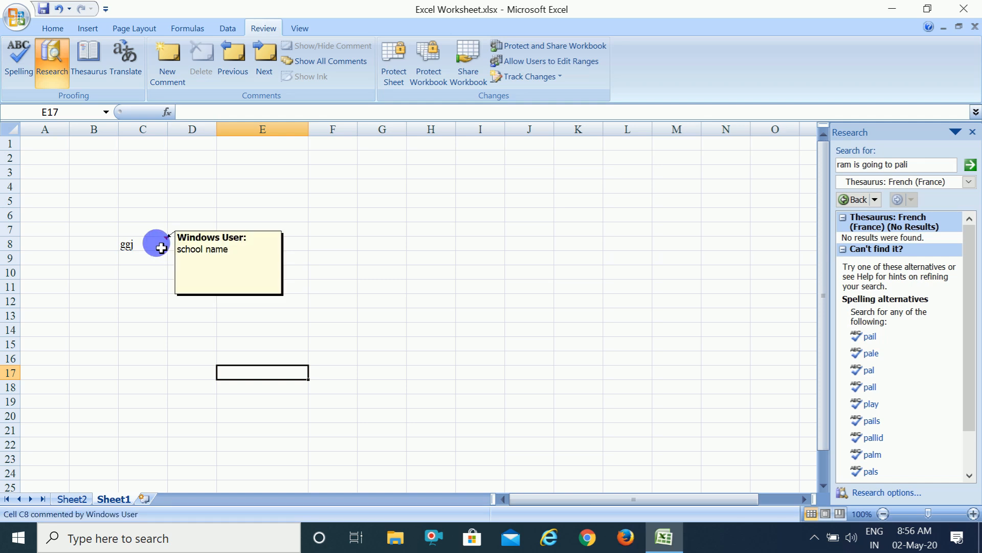
double_click(160, 247)
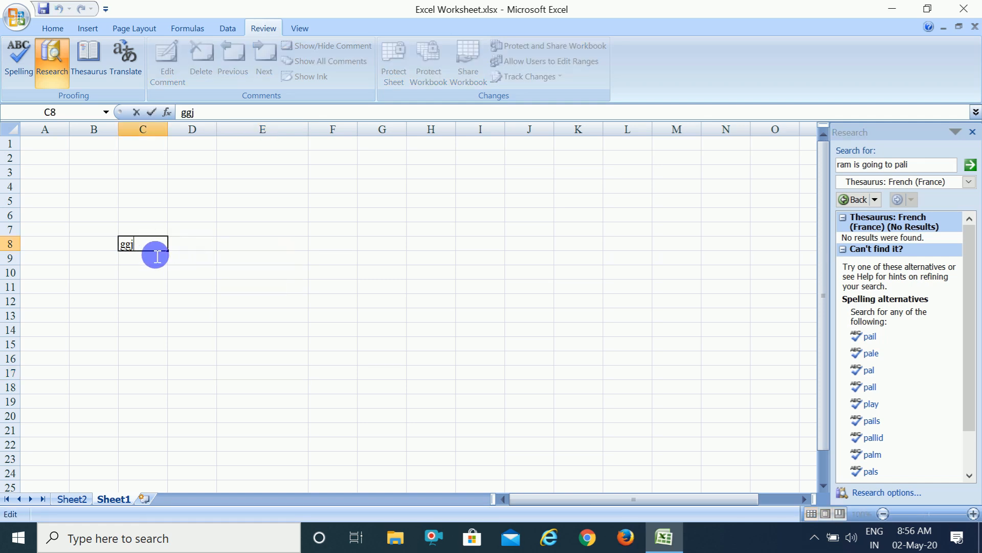
drag(198, 301, 162, 345)
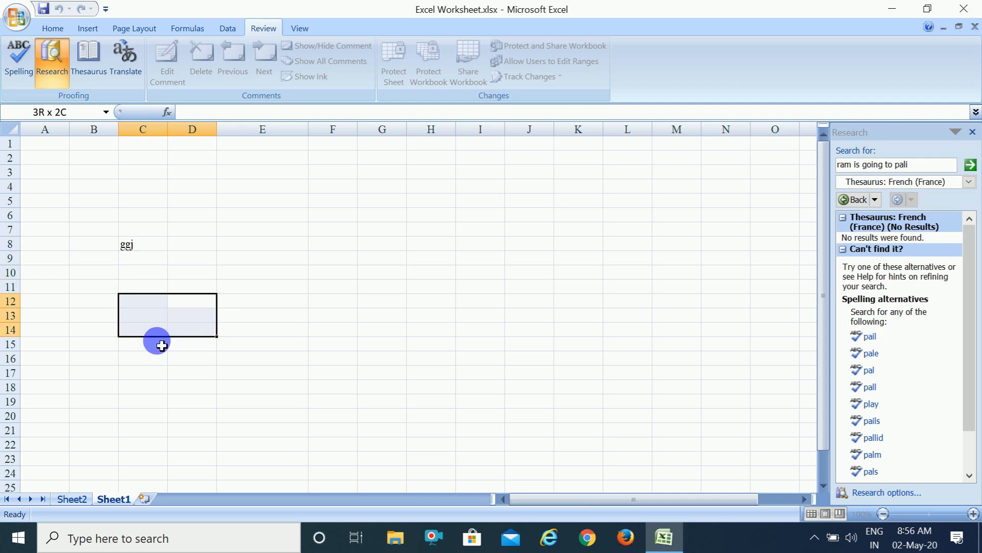
click(162, 345)
Edit cell C8's comment, adding the Hindi text "नाम लिखे" in the Kruti Dev 718 font after "school name".
click(144, 249)
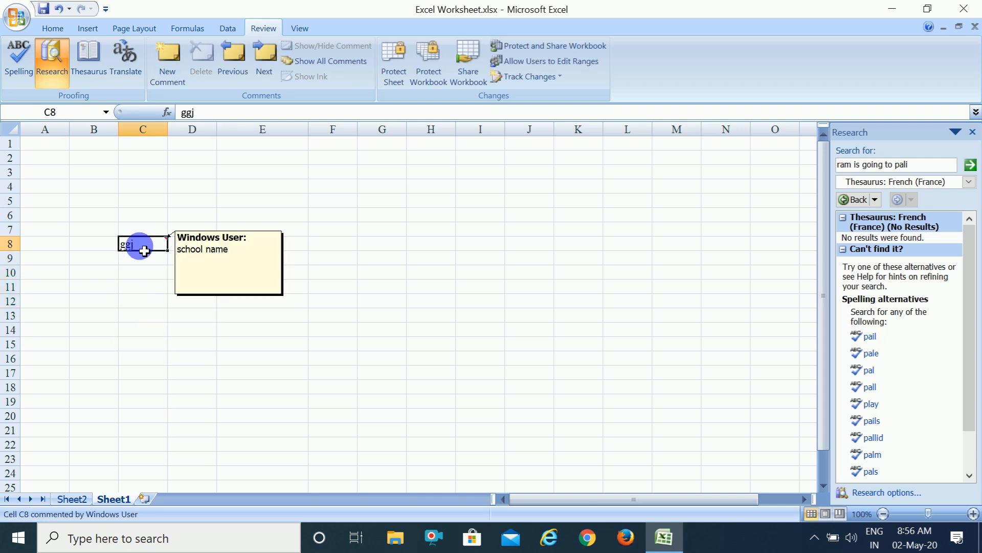
click(168, 64)
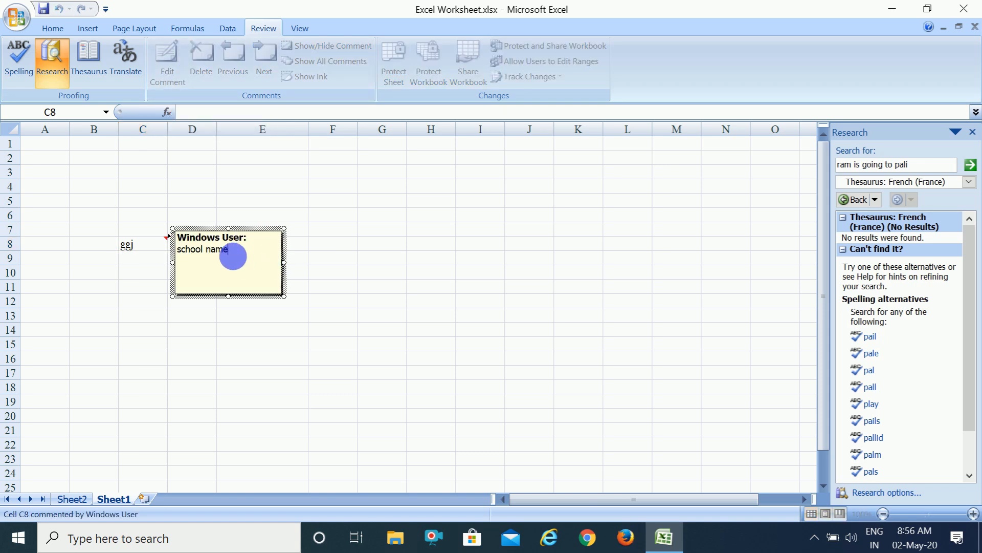
click(50, 28)
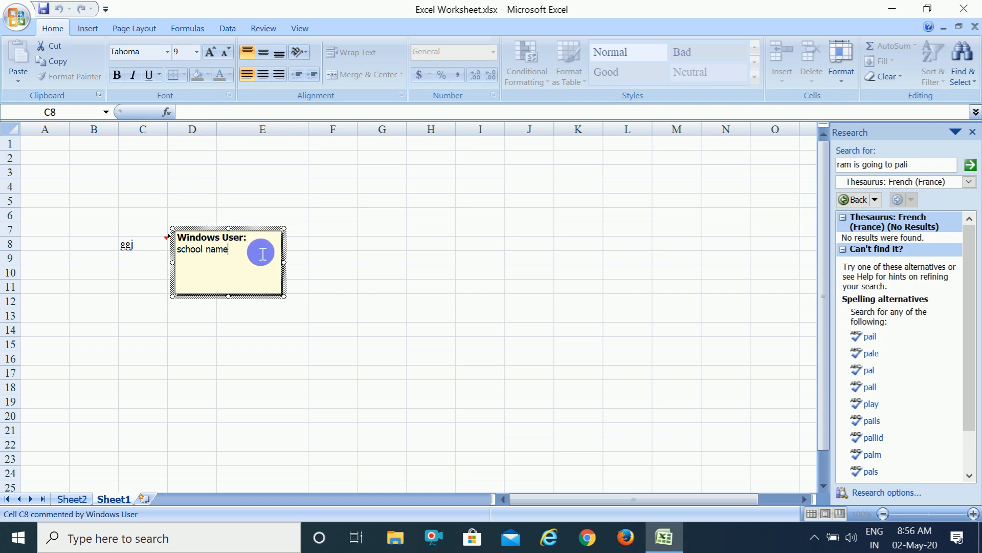
click(167, 51)
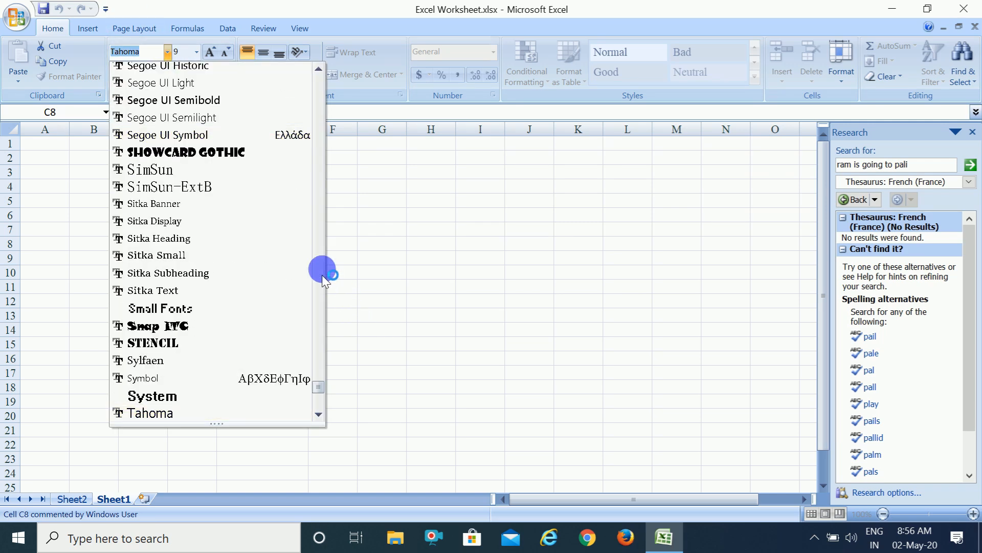
click(317, 271)
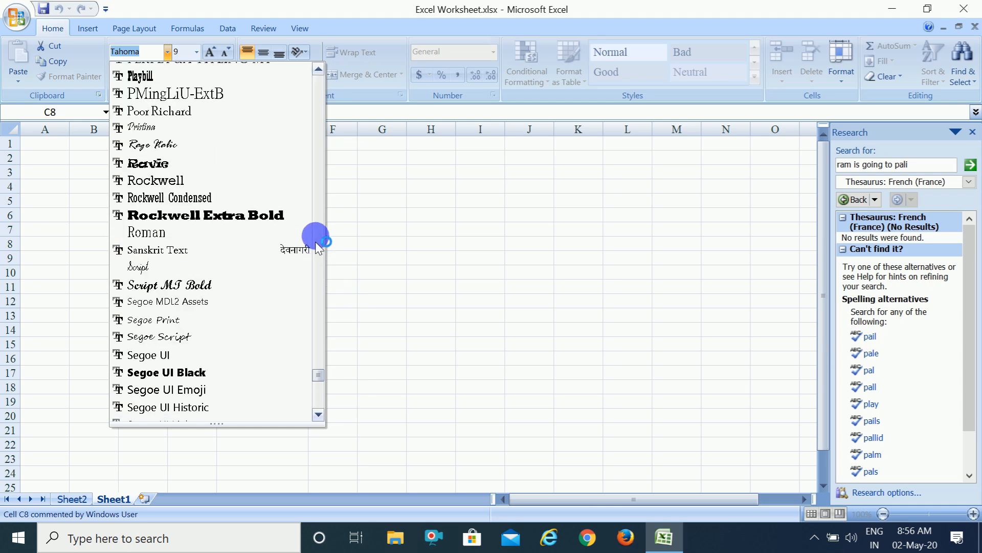
click(316, 211)
click(316, 211)
click(316, 211)
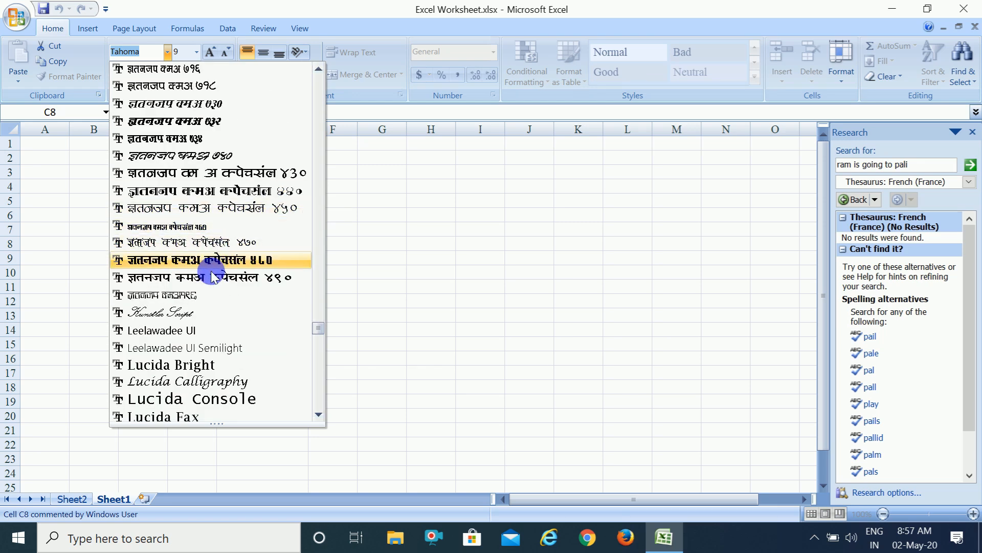
click(155, 90)
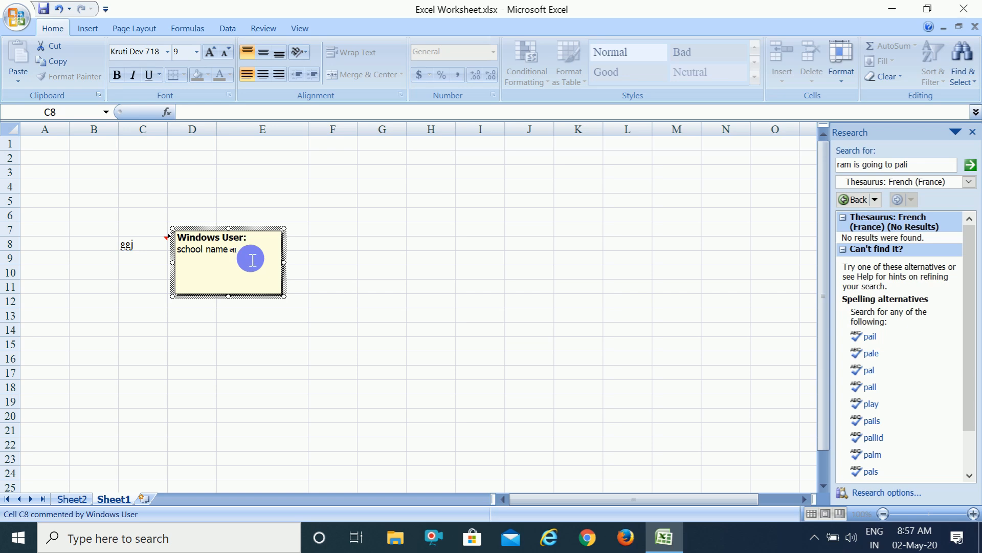
text(e)
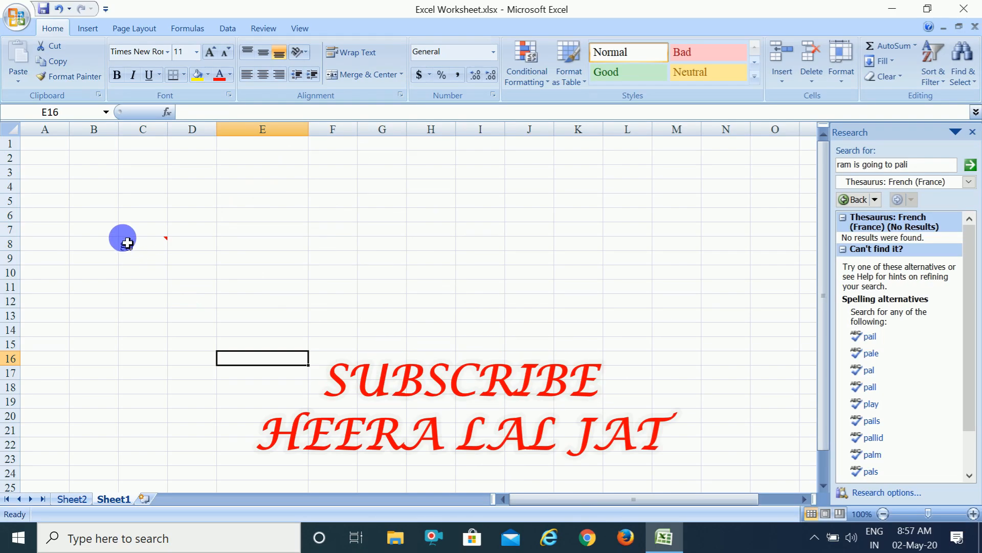
mouse_move(132, 249)
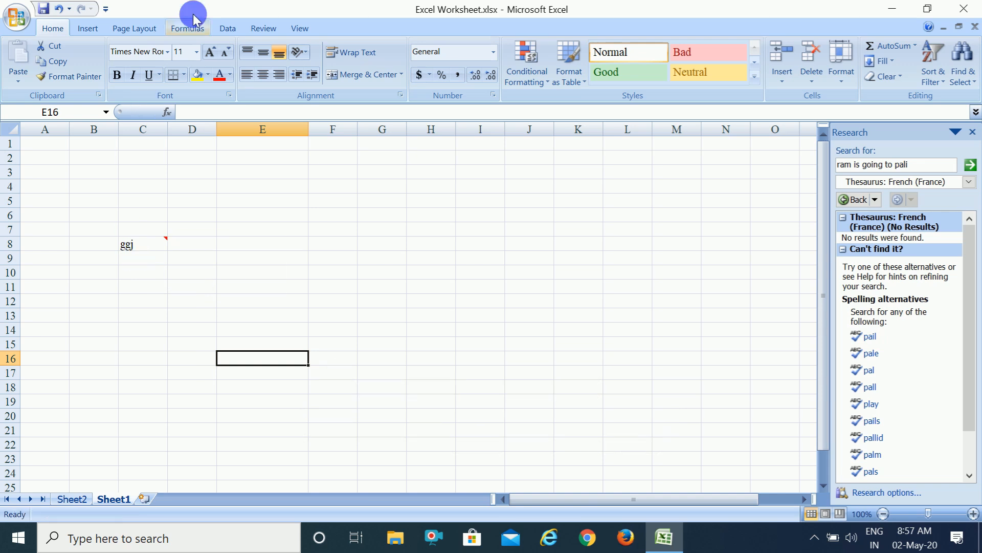
Go from cell C10 to the previous comment and use Show/Hide Comment to keep the C8 comment displayed on the sheet.
click(266, 27)
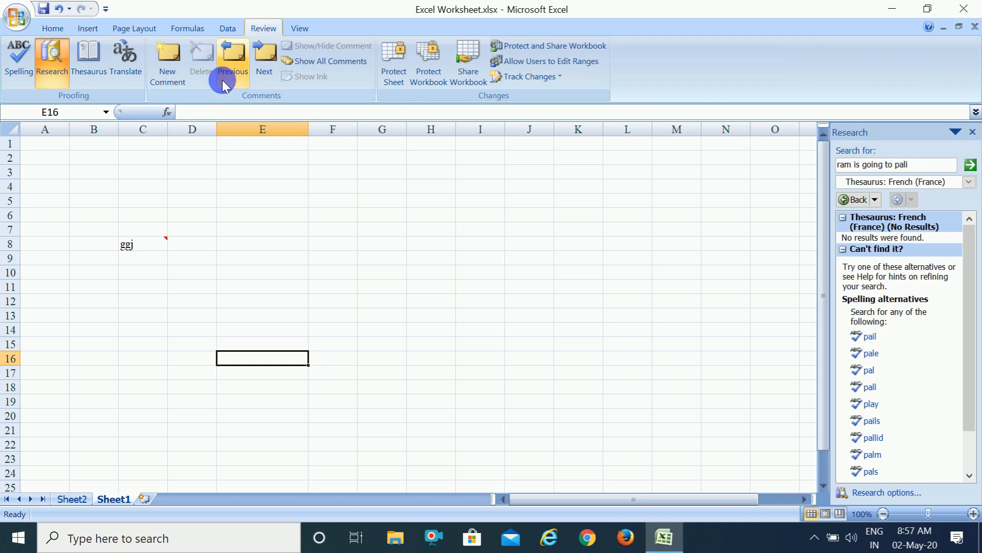
click(140, 269)
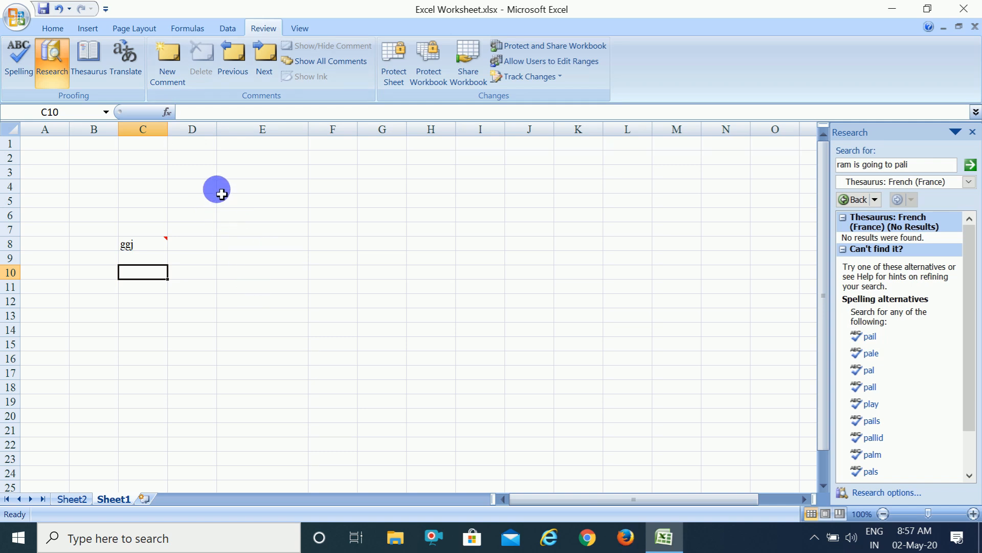
click(232, 56)
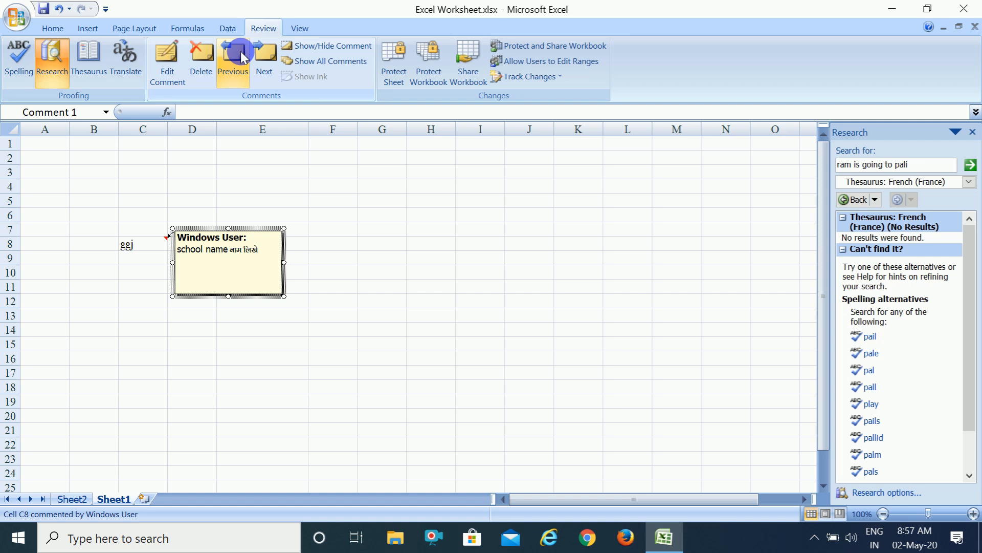
click(335, 49)
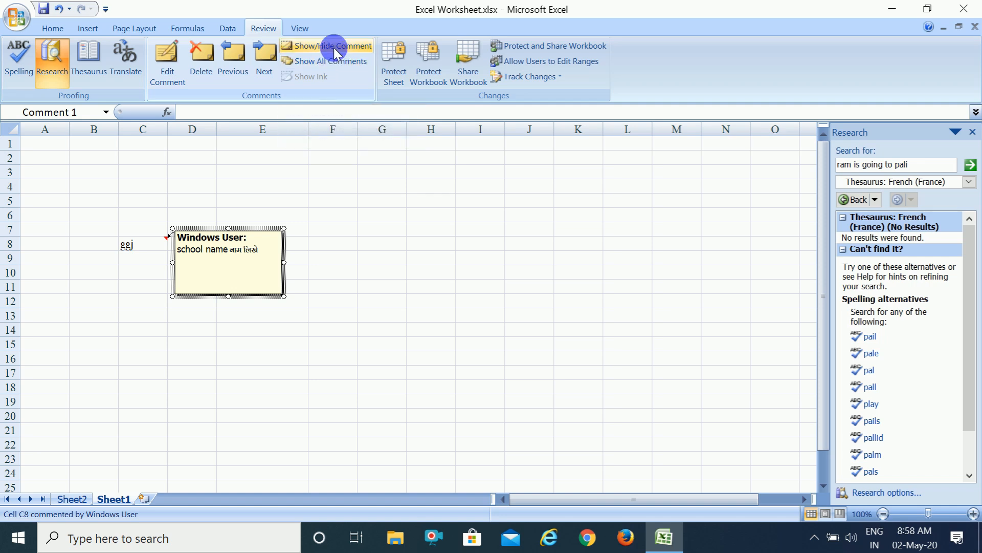
click(418, 332)
click(433, 259)
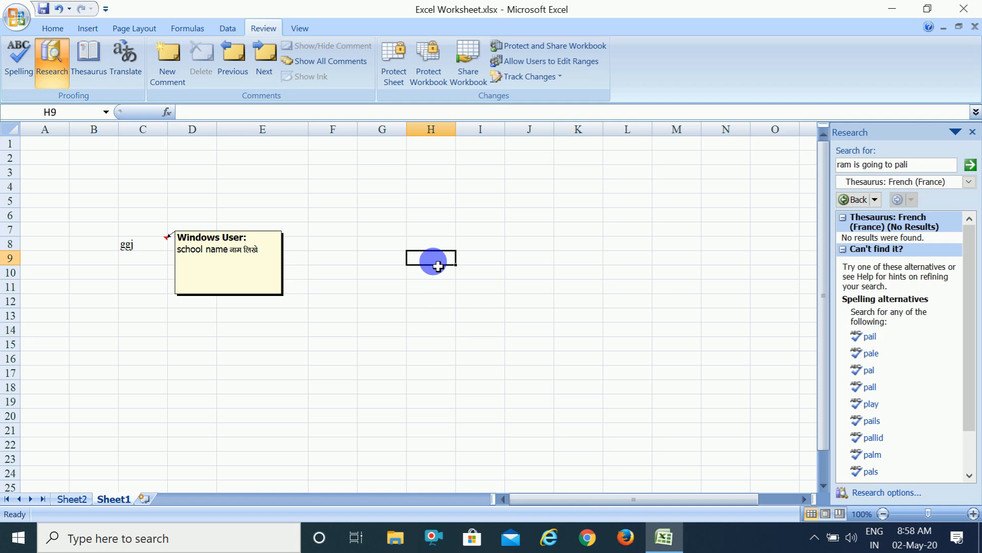
click(303, 358)
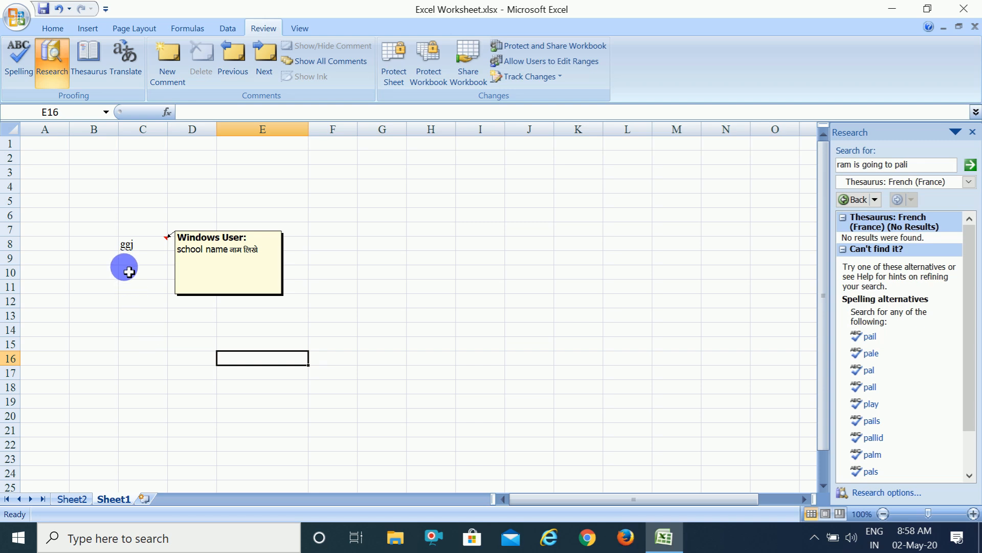
Toggle the visibility of the comment on cell C8 and apply Show All Comments to the sheet.
click(137, 245)
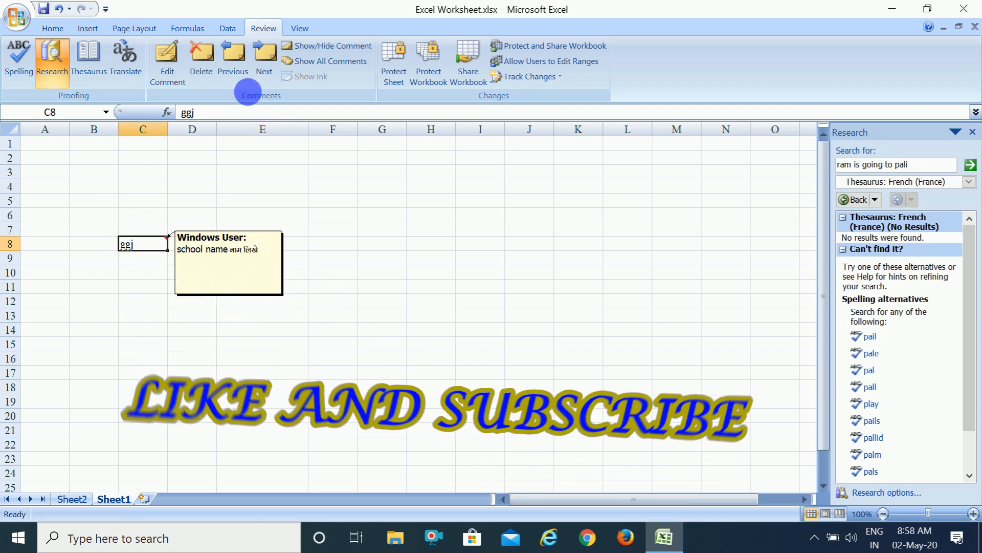
click(330, 45)
click(330, 45)
click(134, 346)
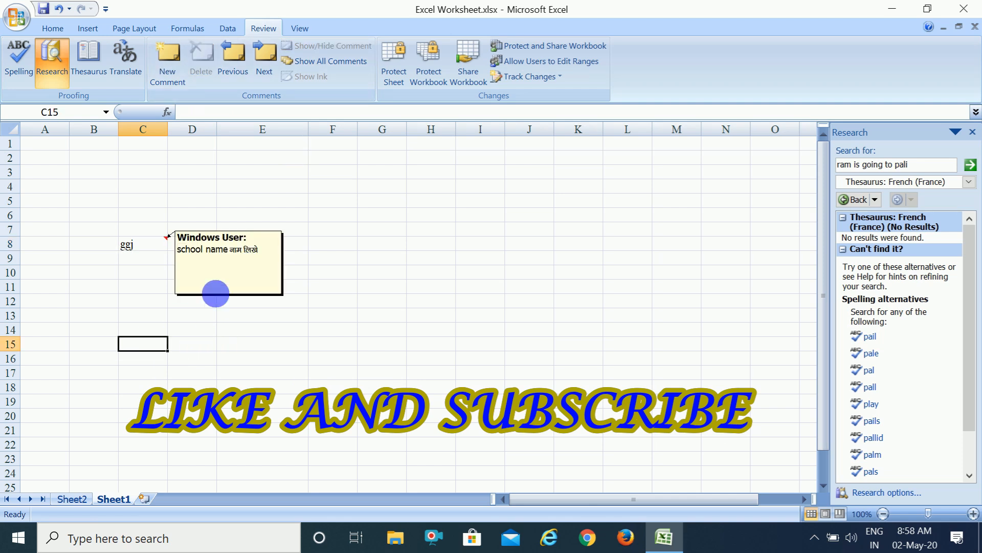
click(143, 245)
click(303, 61)
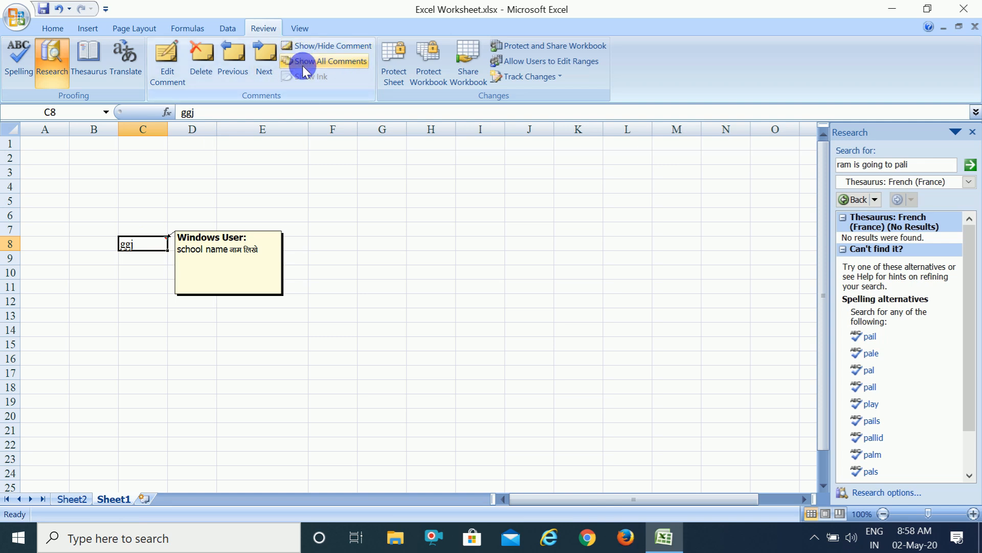
Turn off Show All Comments to hide the comment on cell C8, and move the selection to cell E7.
click(328, 61)
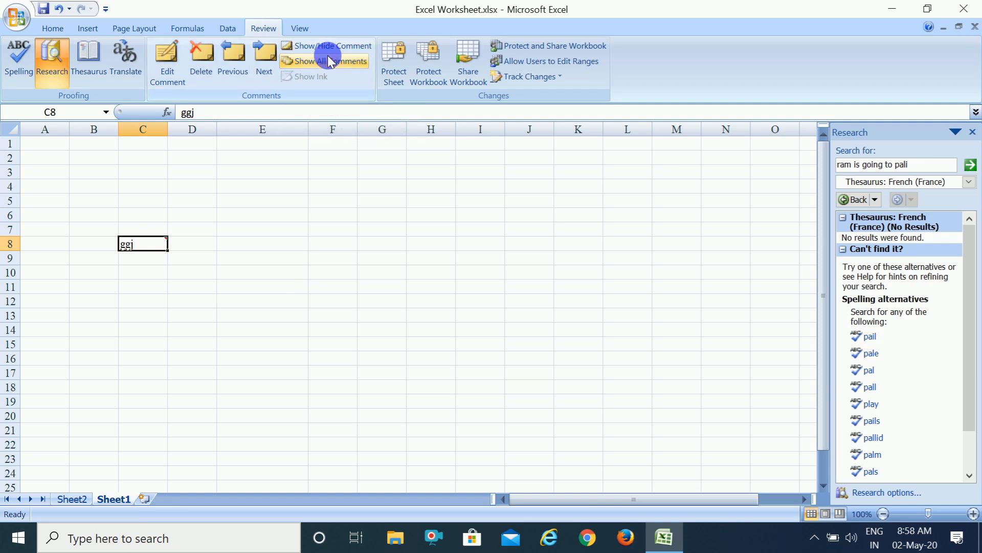
click(274, 231)
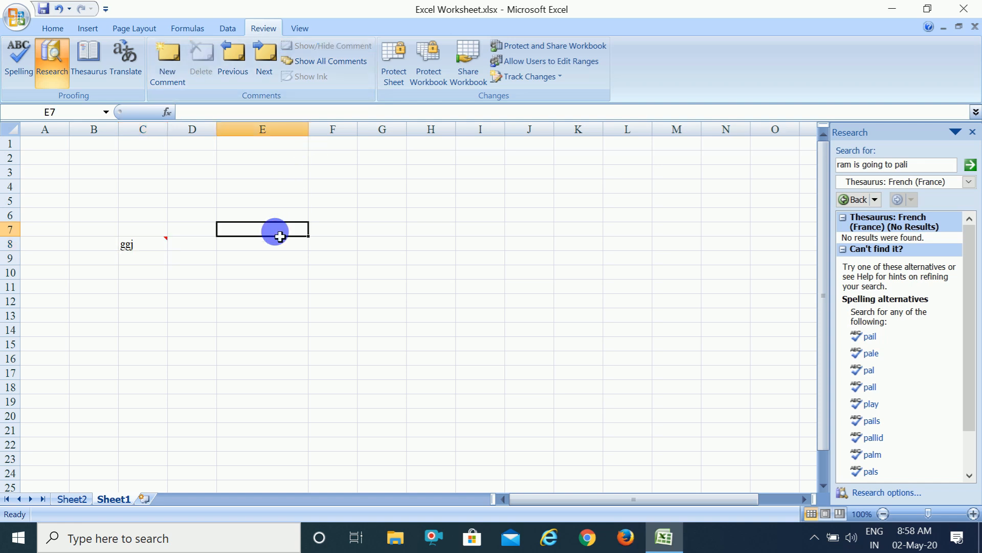
click(159, 306)
click(278, 231)
click(288, 168)
click(245, 256)
click(146, 247)
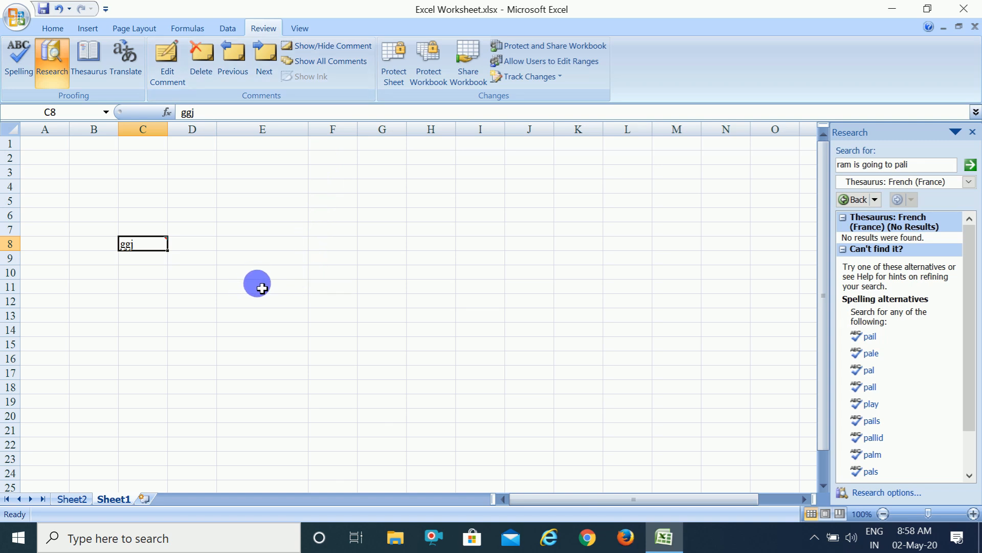
click(231, 314)
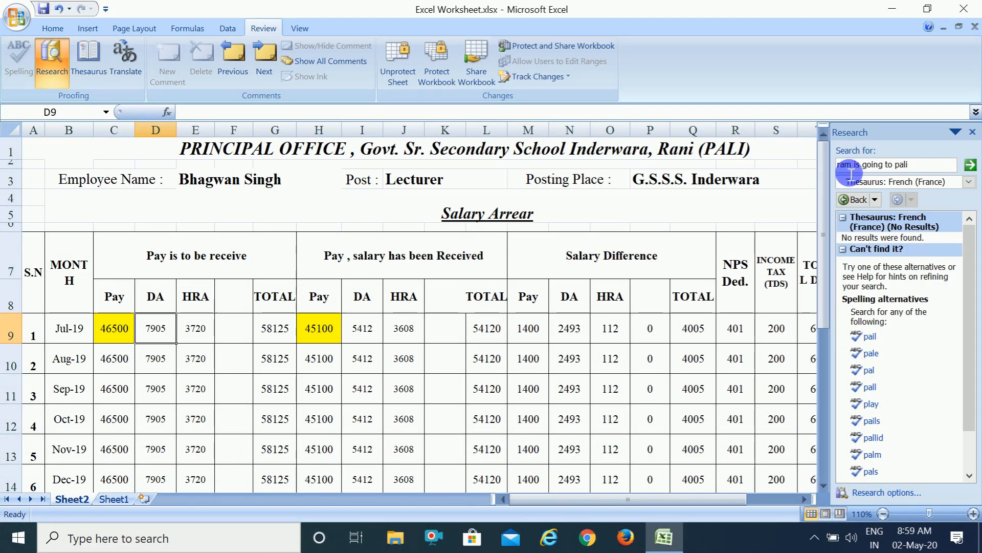
Close the Research pane on Sheet2 and try to edit the merged "Salary Arrear" heading cell while the sheet is protected.
click(972, 132)
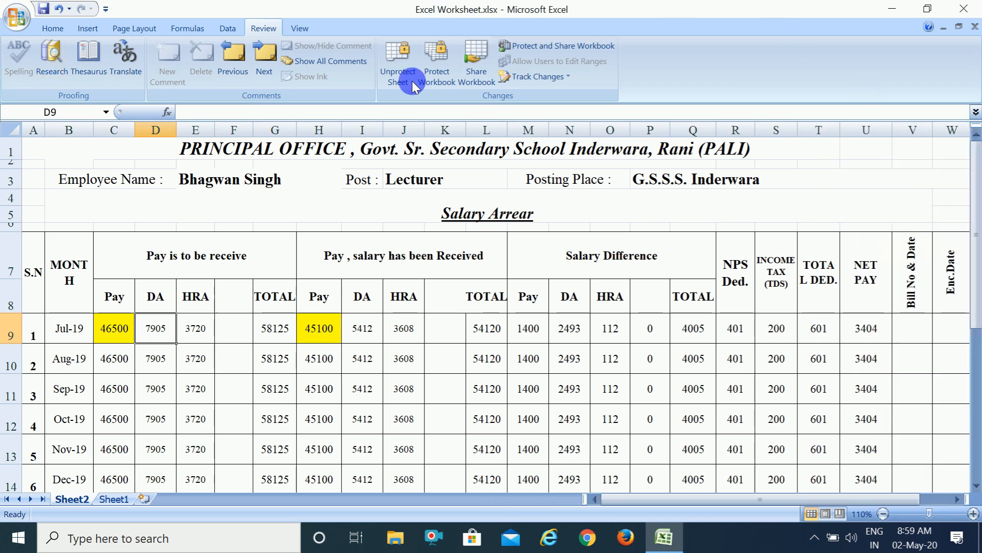
click(330, 228)
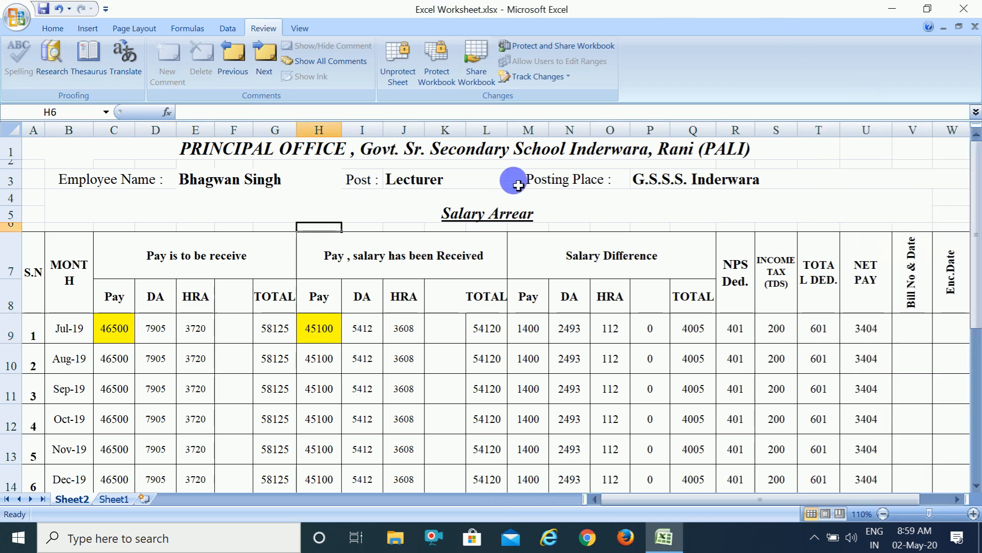
double_click(585, 213)
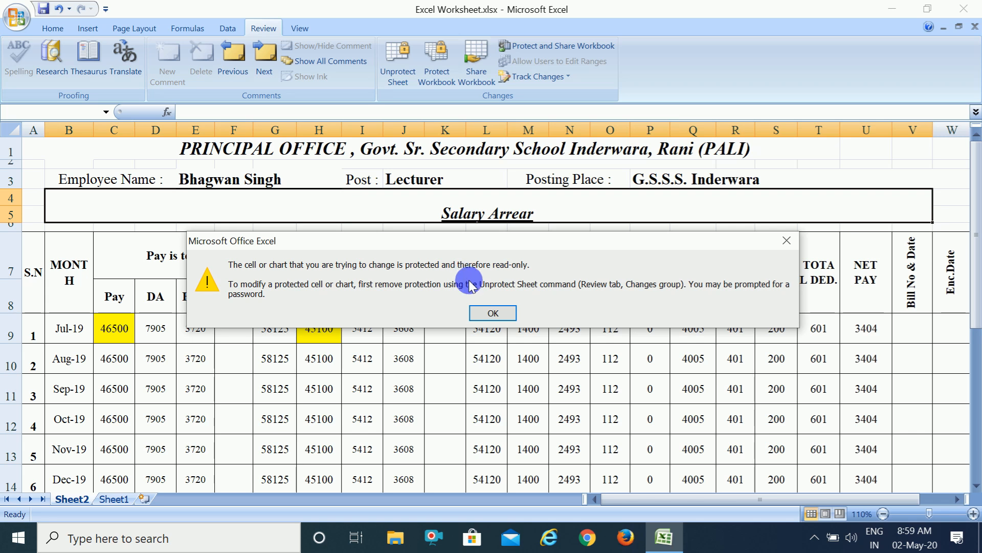
click(488, 313)
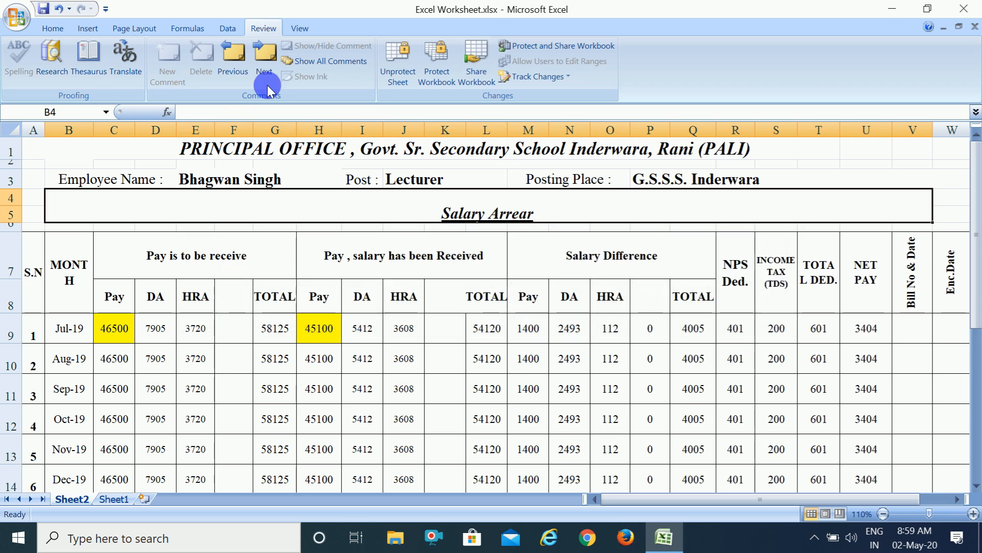
Unprotect Sheet2 and test editing in the empty Bill No & Date cell V9, leaving it blank.
click(394, 76)
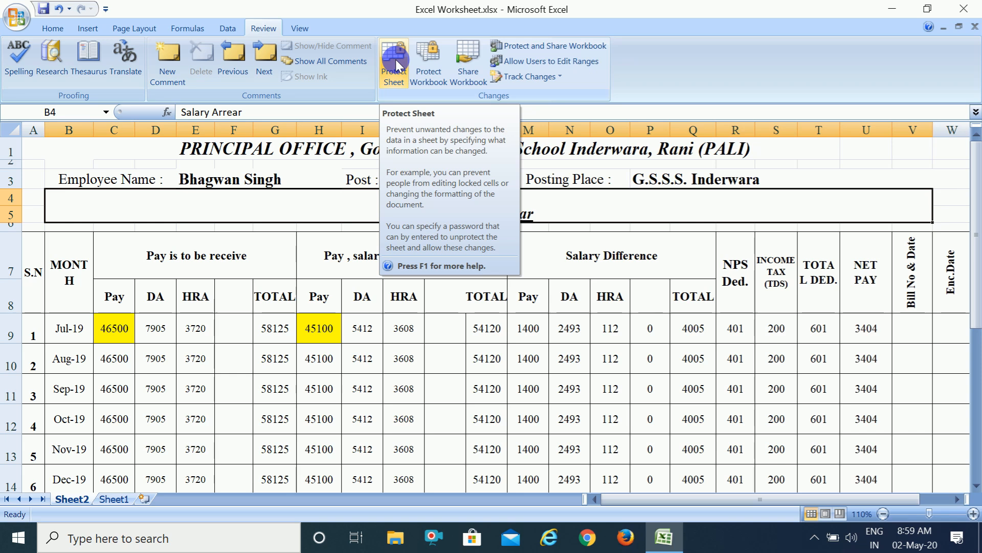
drag(673, 213, 586, 333)
click(586, 333)
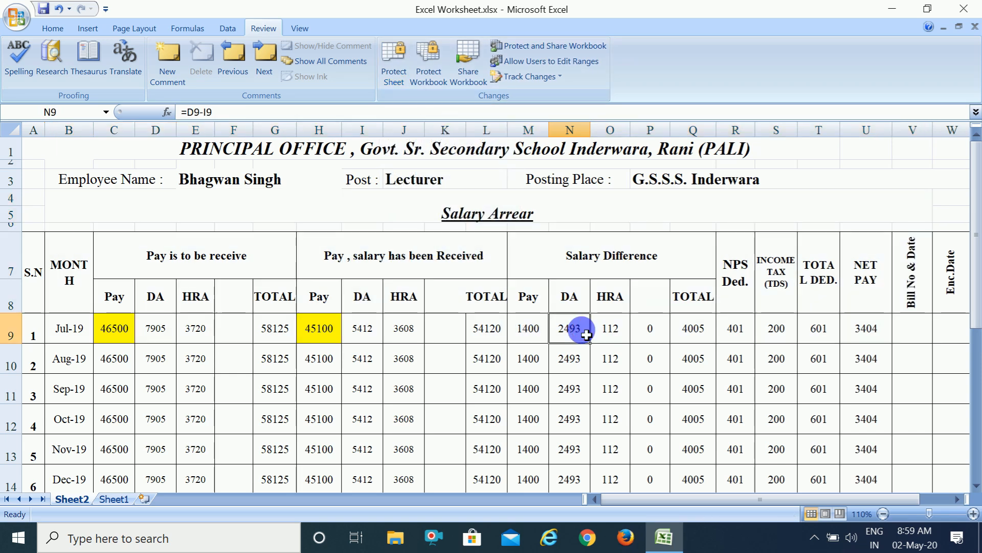
click(623, 220)
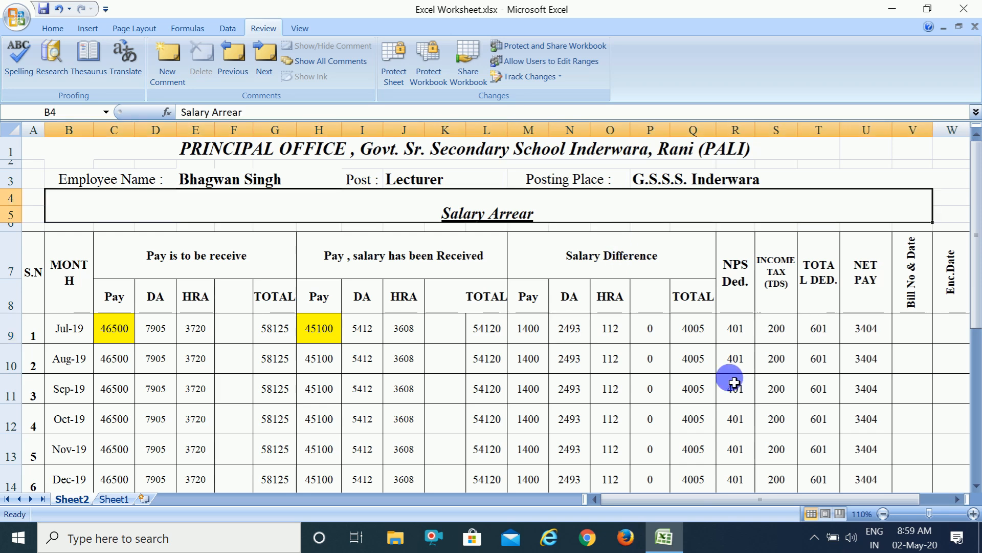
double_click(918, 336)
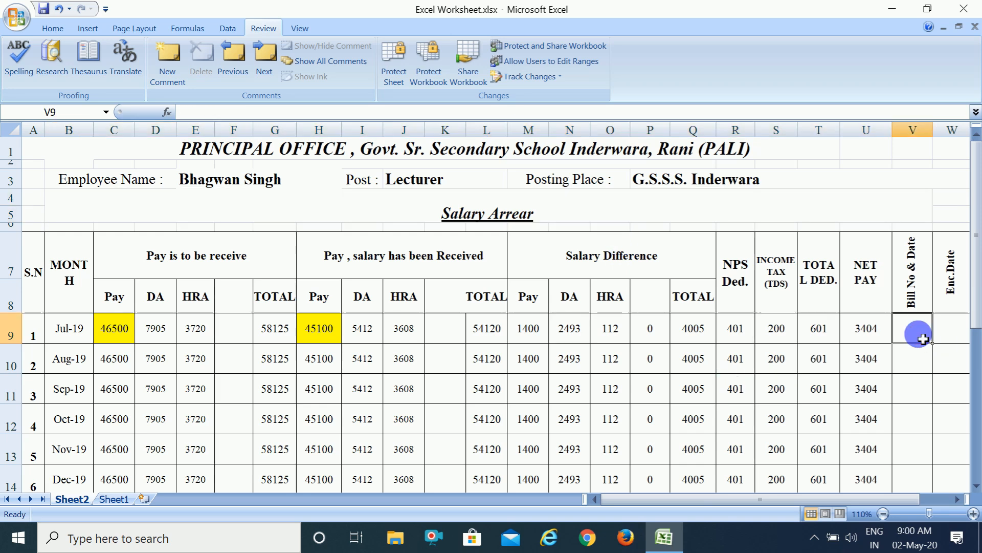
click(921, 392)
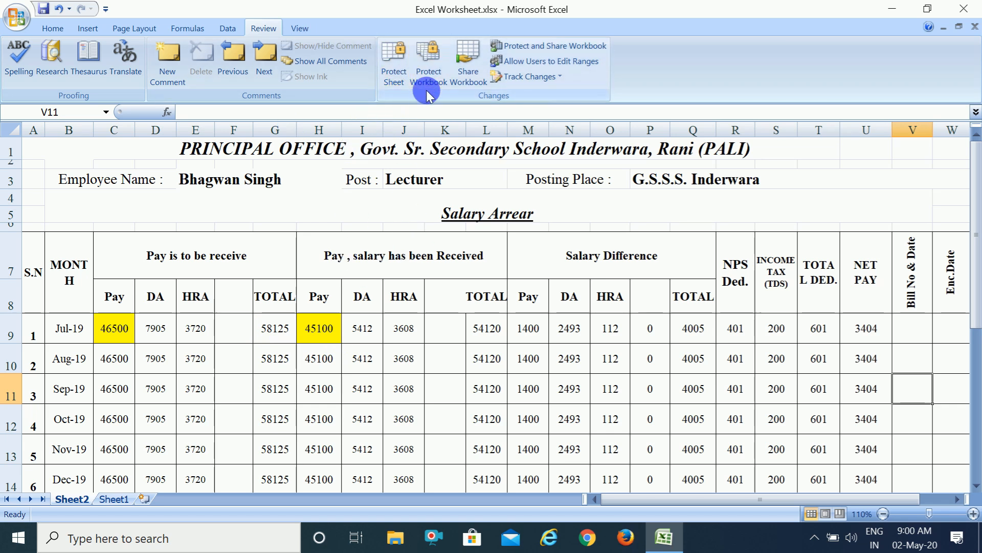
View the workbook's structure and windows protection options without applying protection.
click(424, 59)
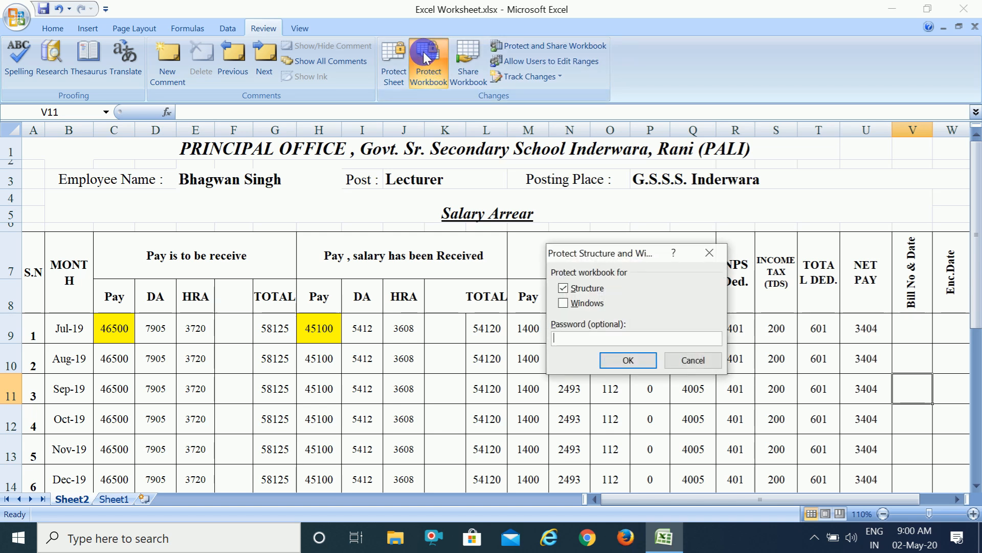
click(683, 362)
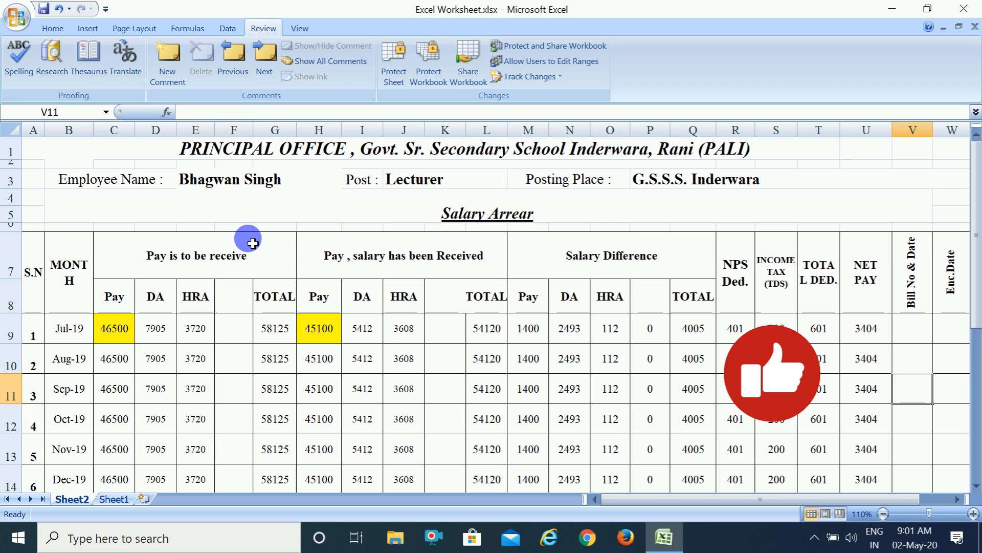
Create a new user-editable range titled Range3 and add the employee name cell E3 to its reference, giving =$V$11+E3.
click(547, 64)
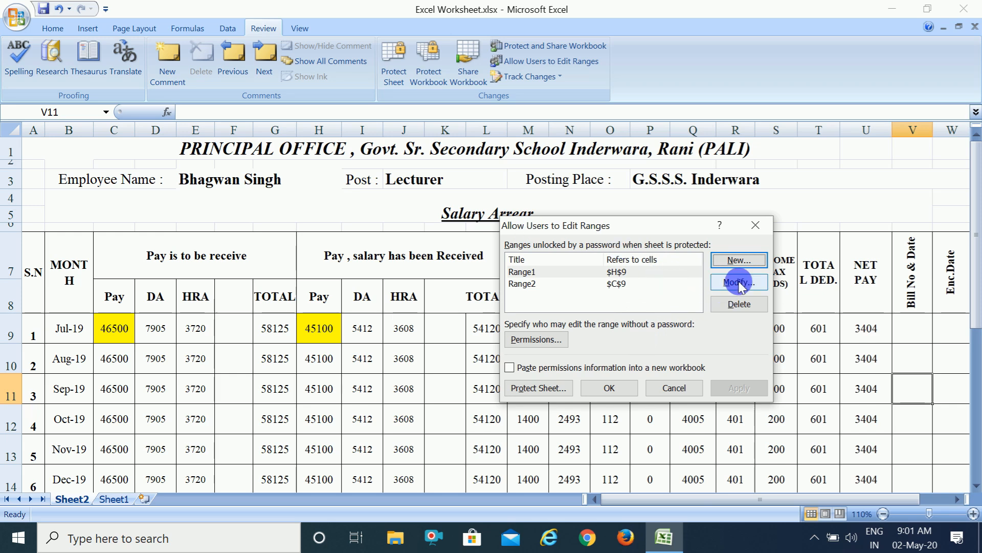
click(739, 261)
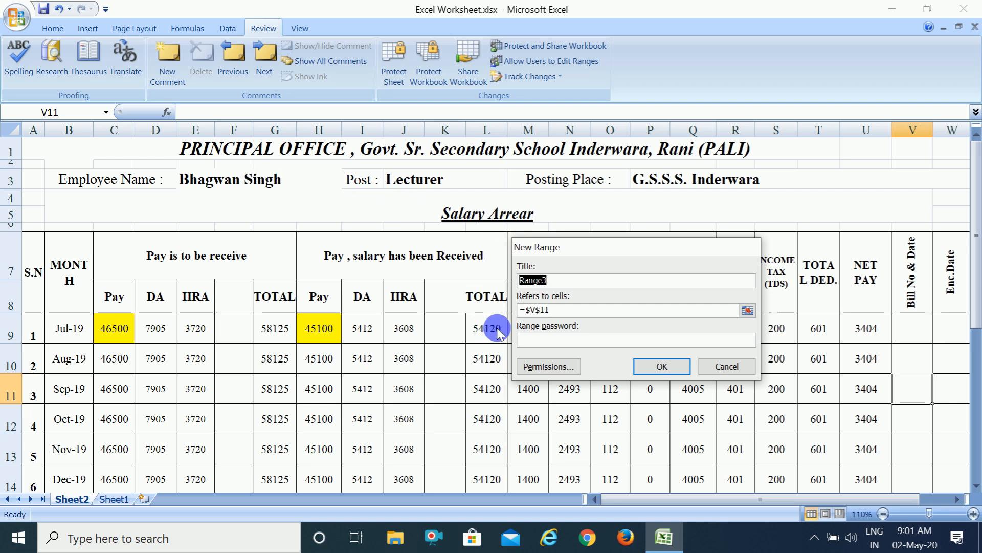
click(567, 316)
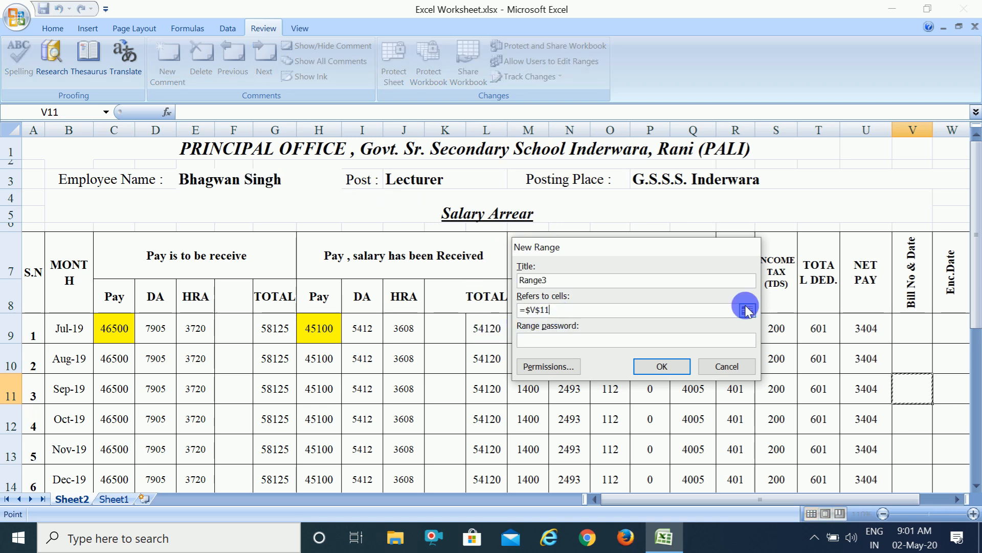
click(748, 310)
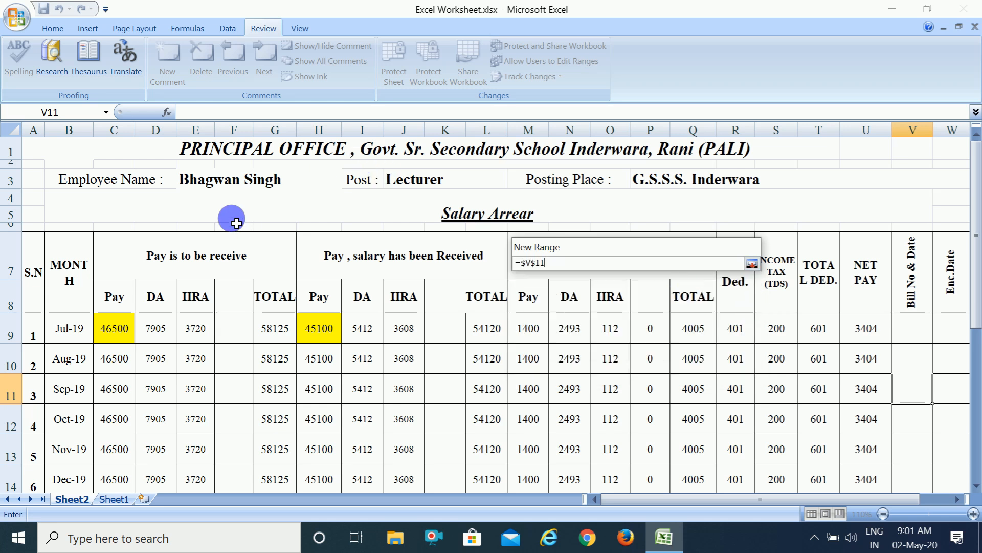
text(+)
click(228, 190)
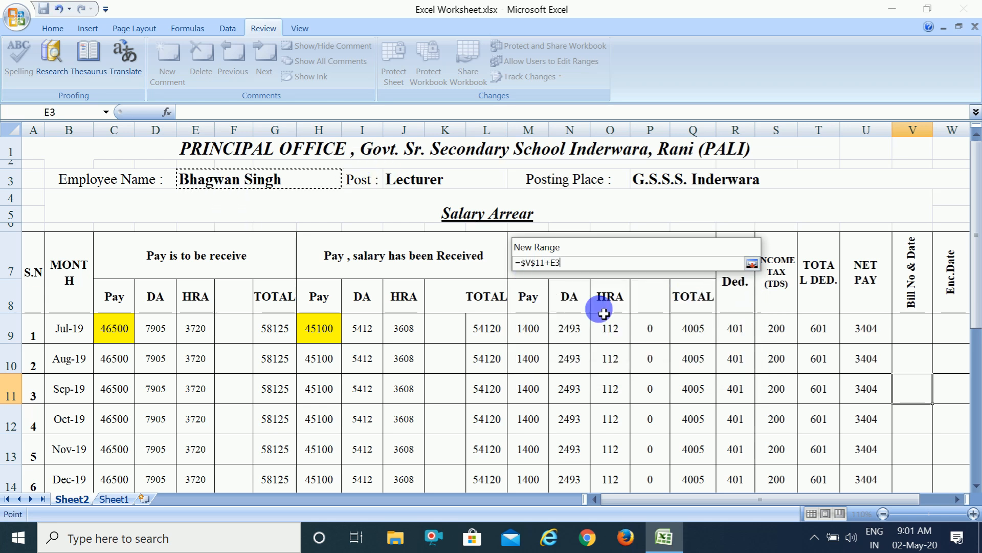
click(751, 263)
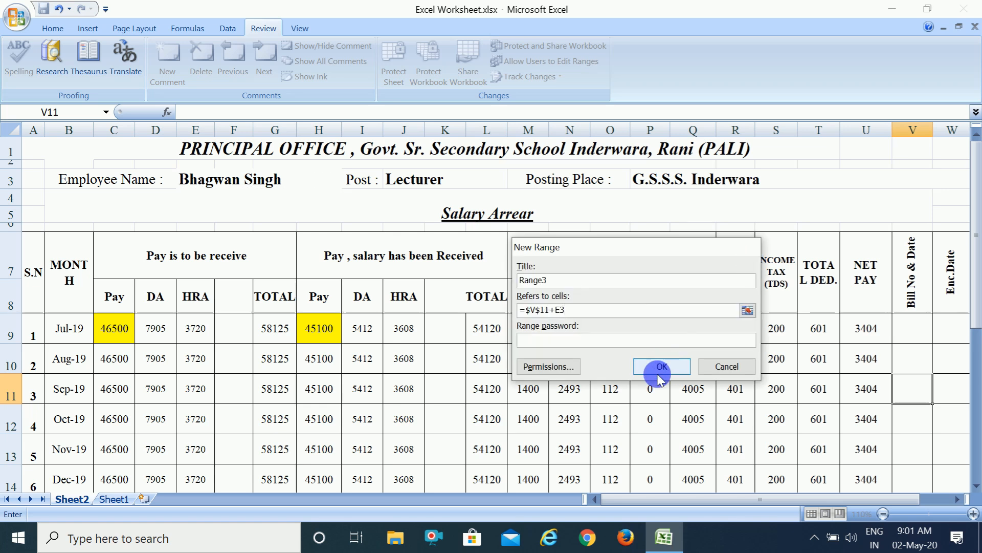
Make Range3 refer only to cell E3, then enter and confirm its range password.
click(562, 348)
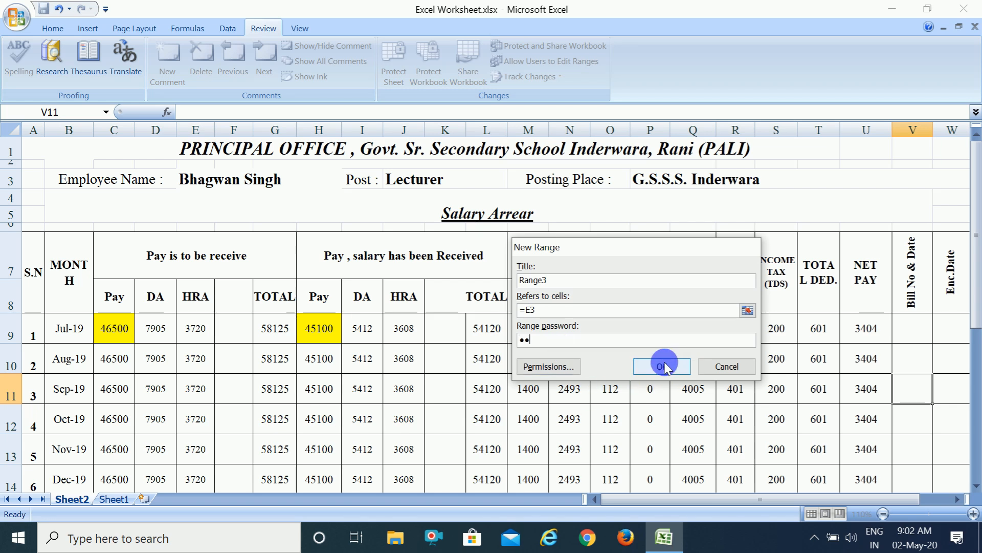
click(664, 365)
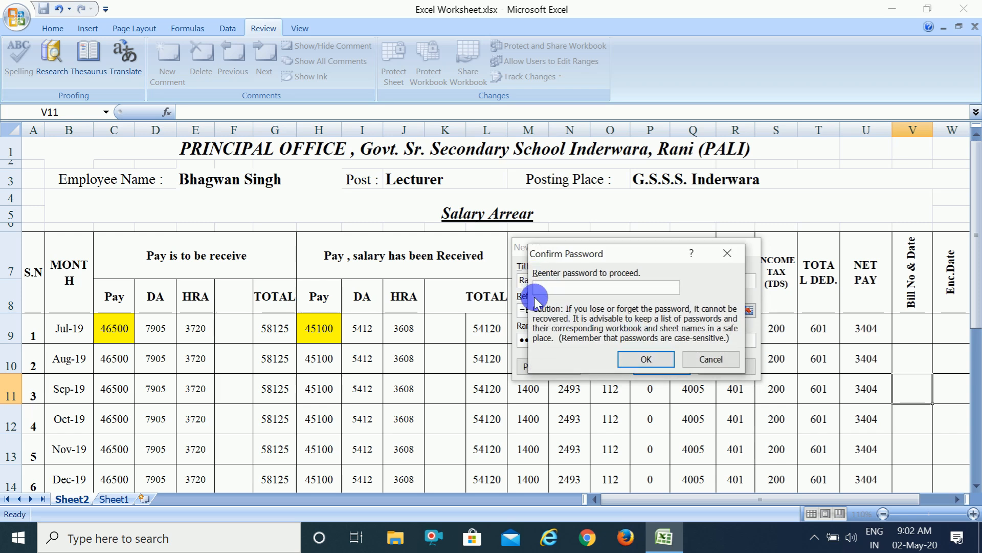
text(••)
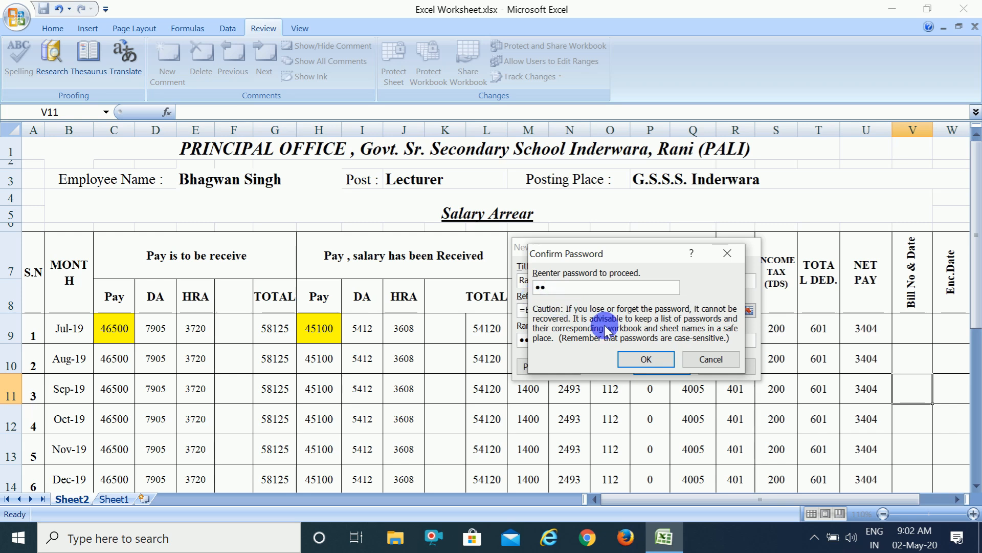
click(658, 360)
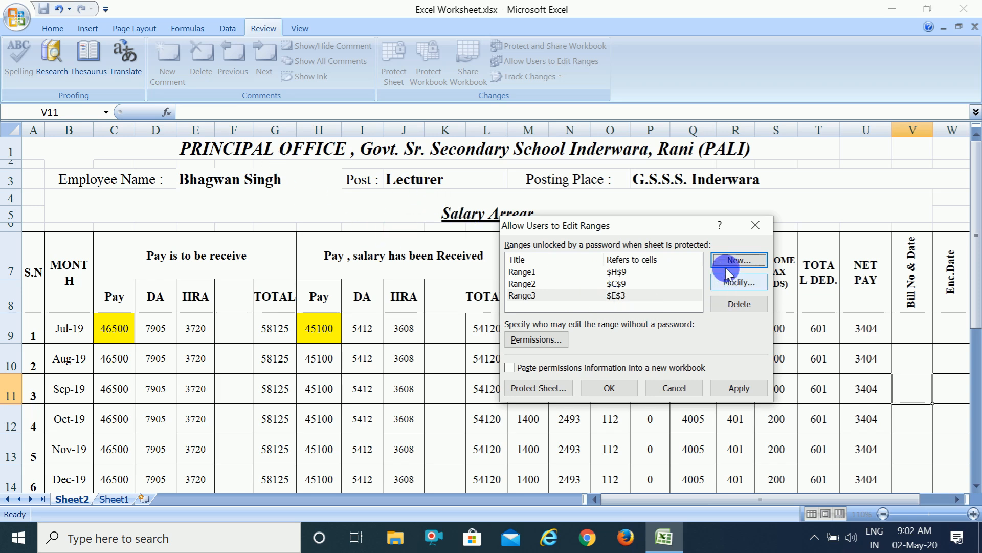
Create another user-editable range titled Range4 that refers to the Post value in cell J3.
click(738, 261)
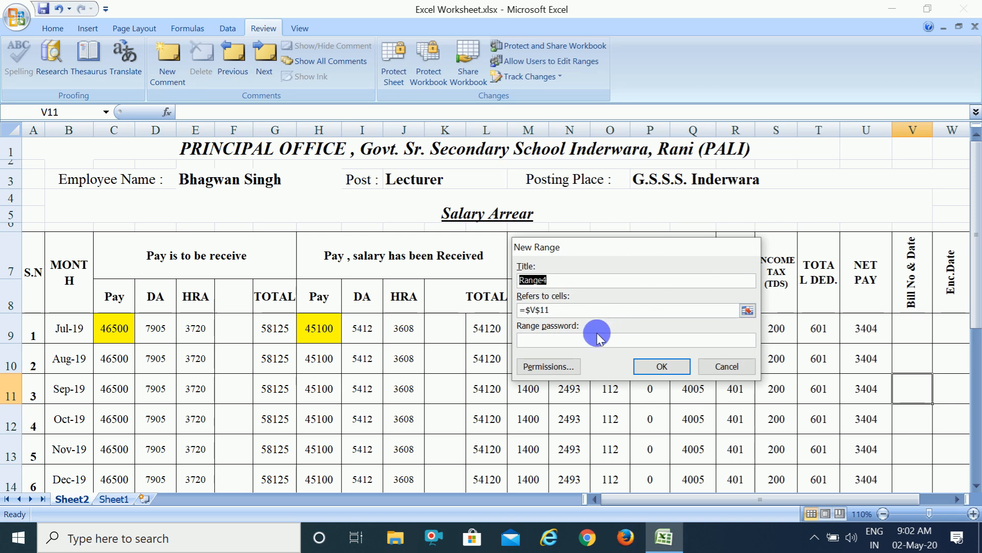
click(573, 314)
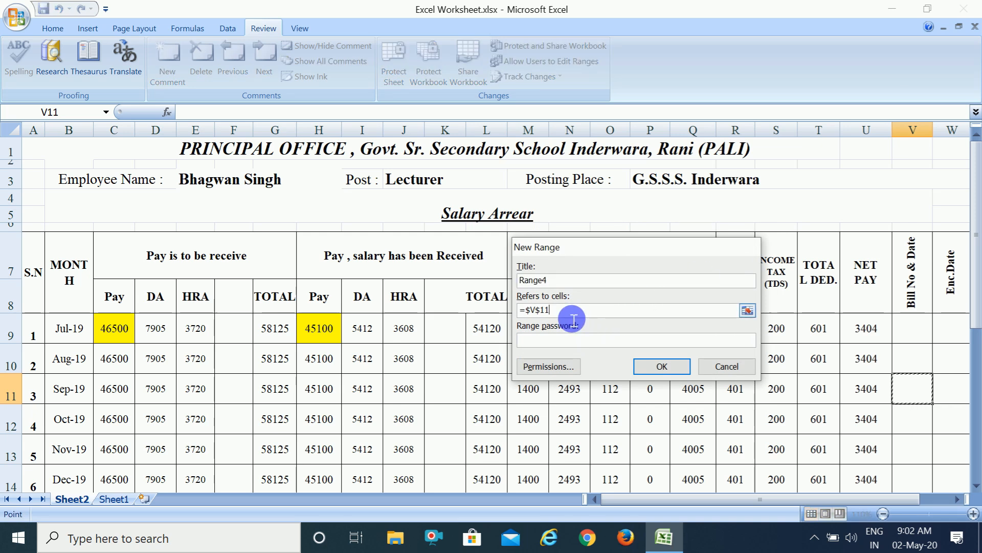
click(745, 311)
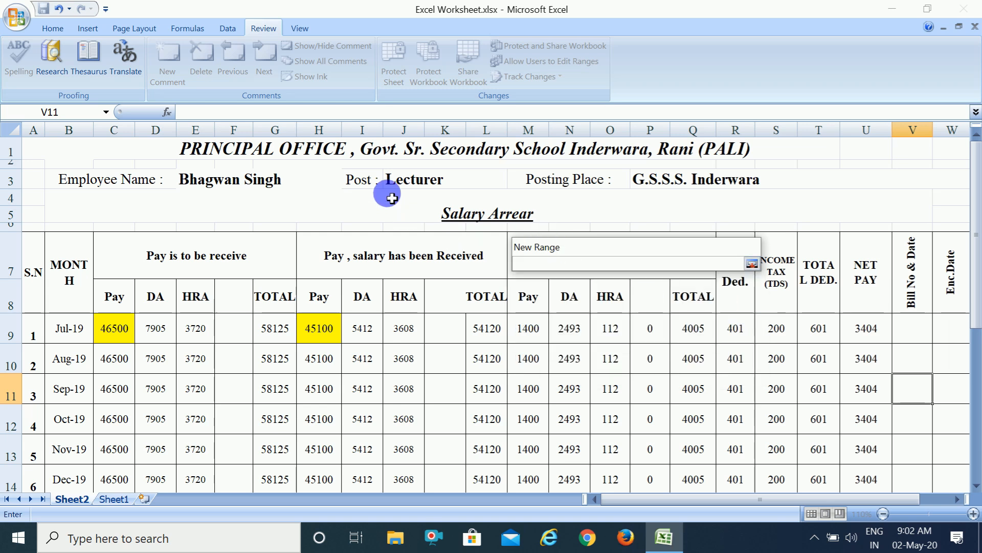
click(404, 189)
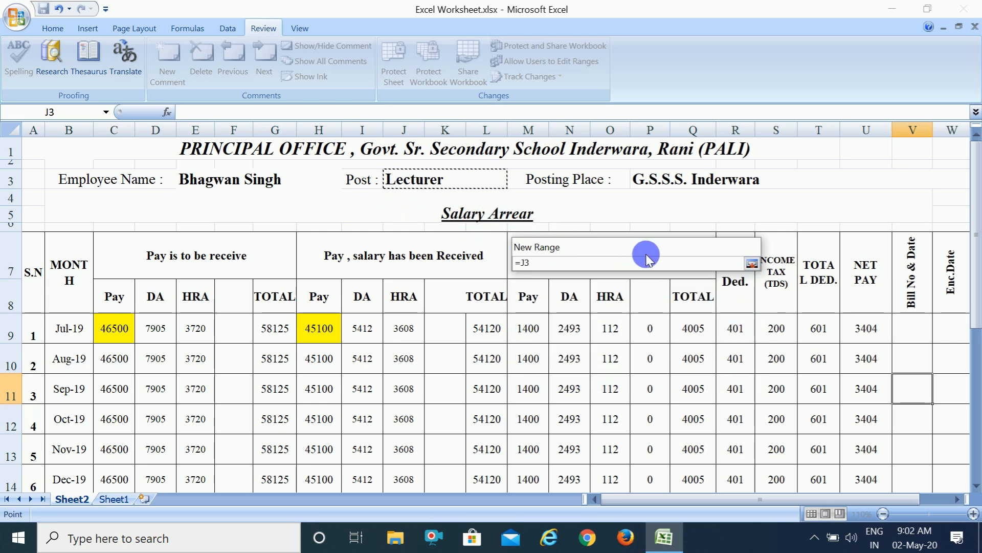
click(752, 263)
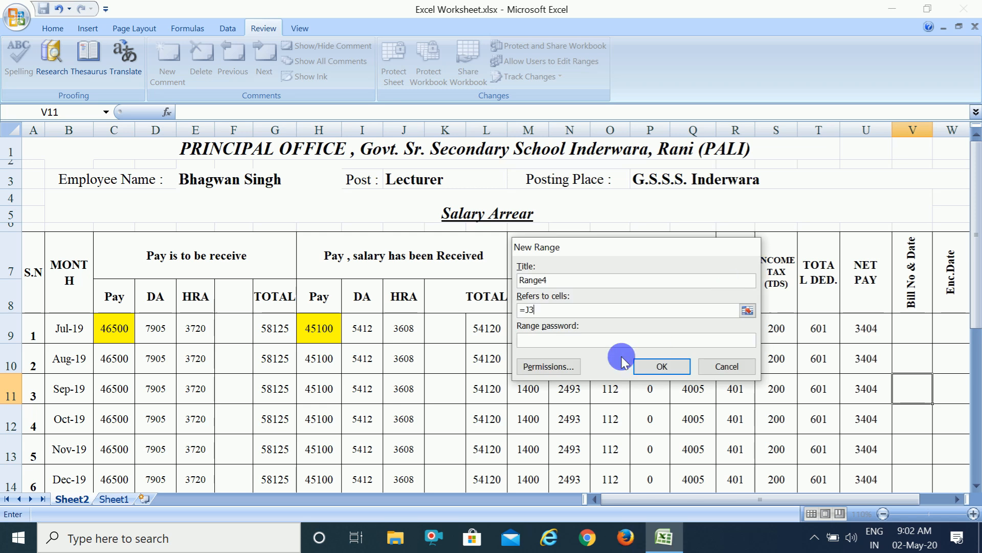
Enter and confirm the range password for Range4, and apply the list of user-editable ranges.
click(573, 343)
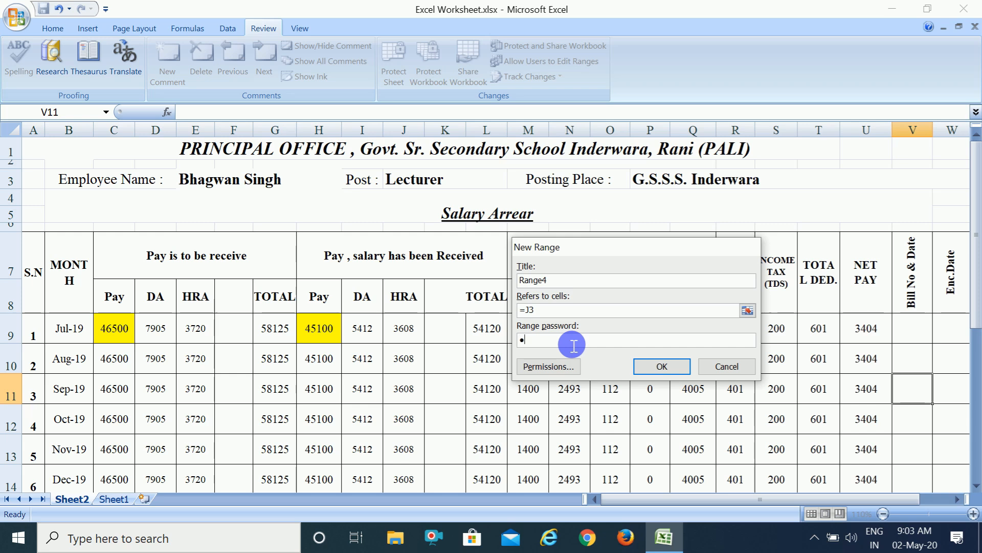
click(647, 366)
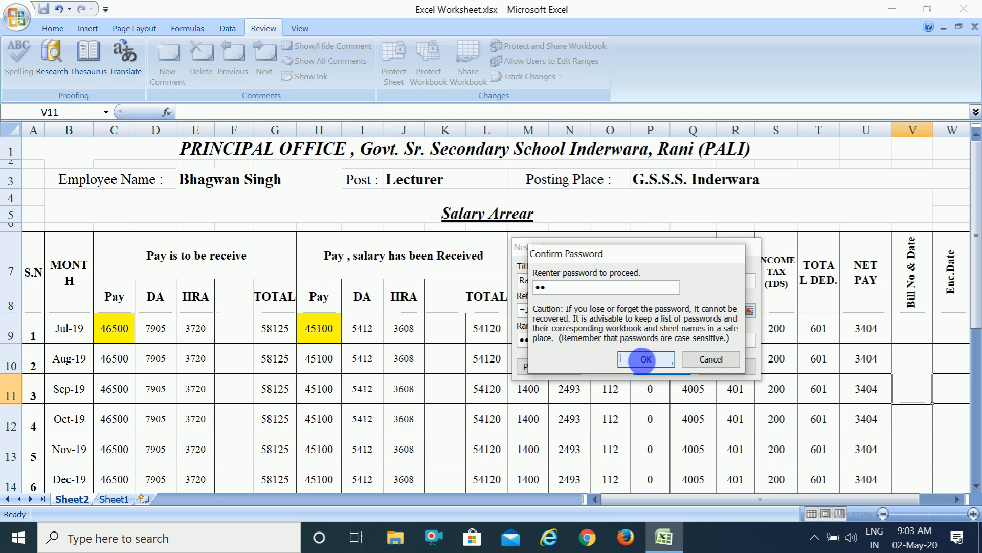
click(643, 360)
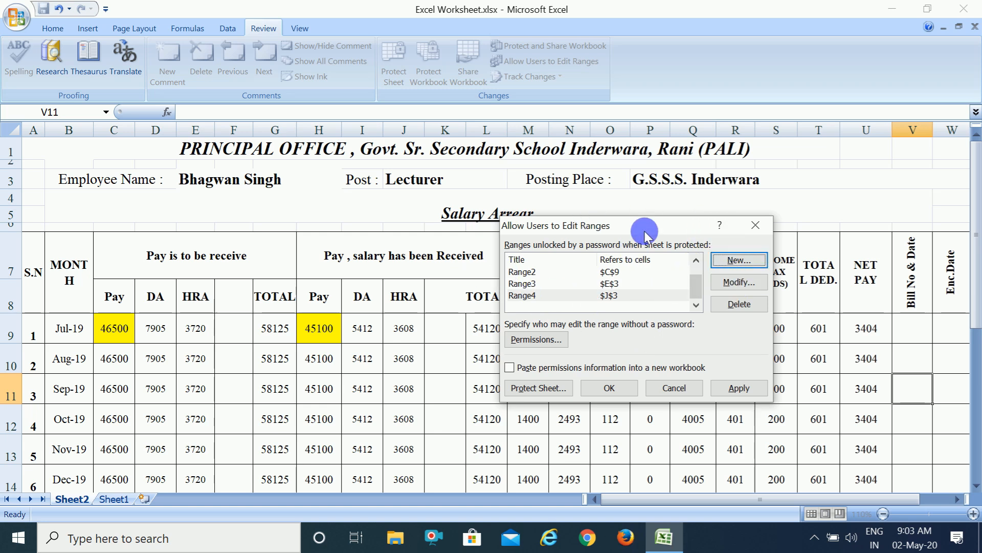
click(737, 387)
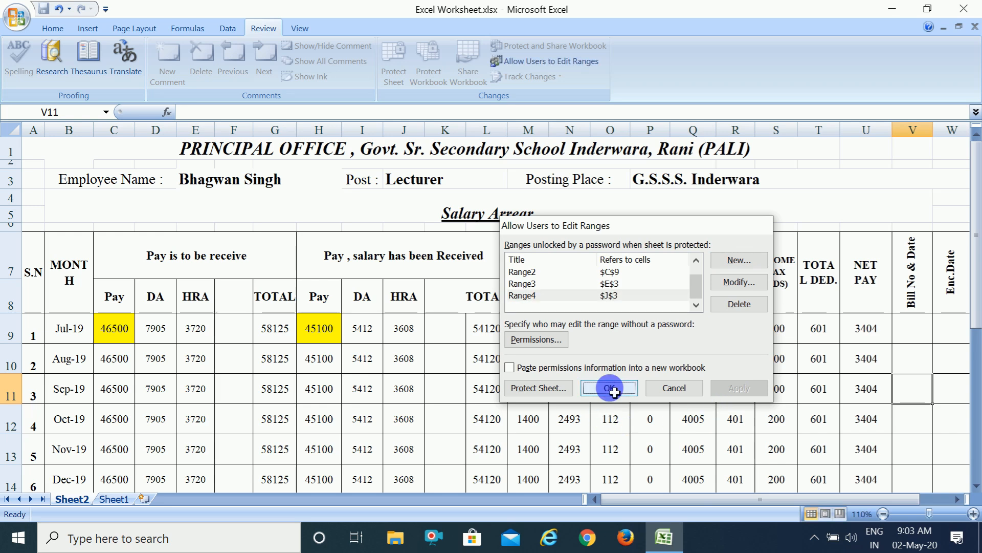
click(607, 386)
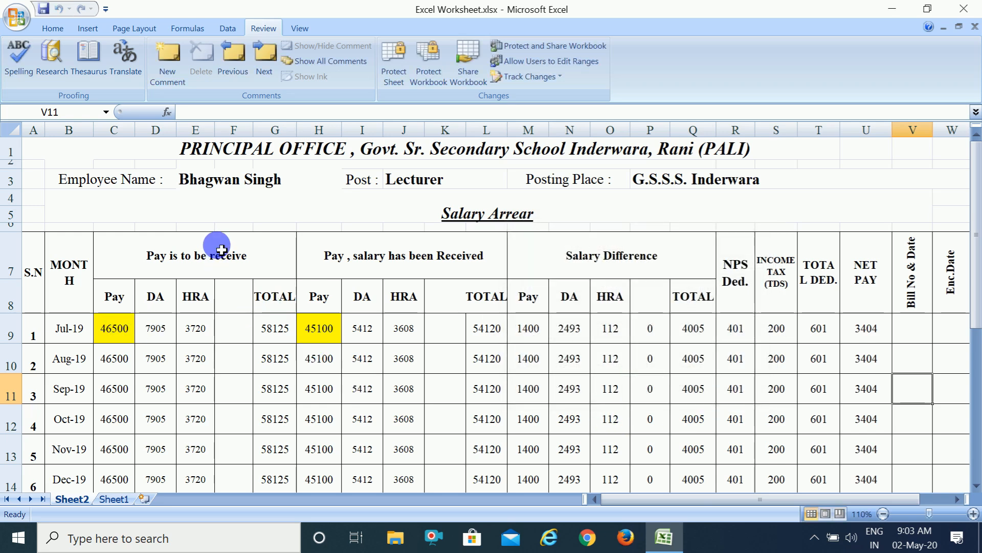
Protect the sheet without a password, allowing users only to select locked and unlocked cells.
click(386, 72)
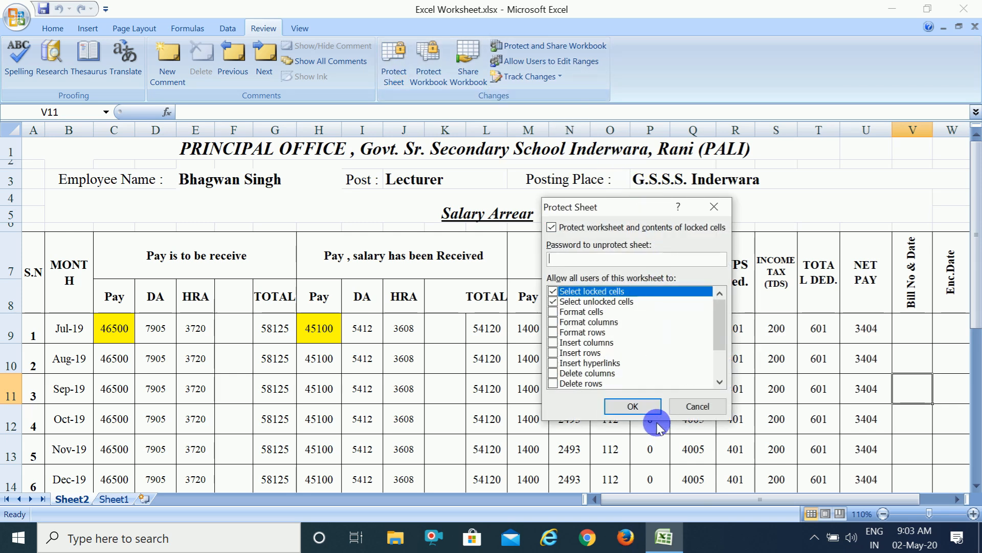
click(632, 406)
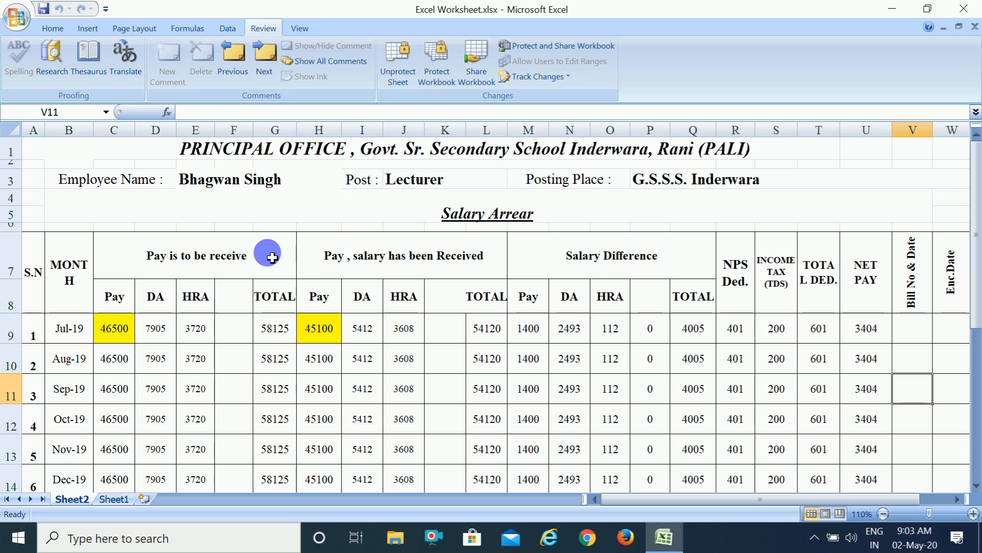
Test the sheet protection by trying to edit the merged Salary Arrear heading and the empty cell F13, dismissing each alert.
double_click(680, 210)
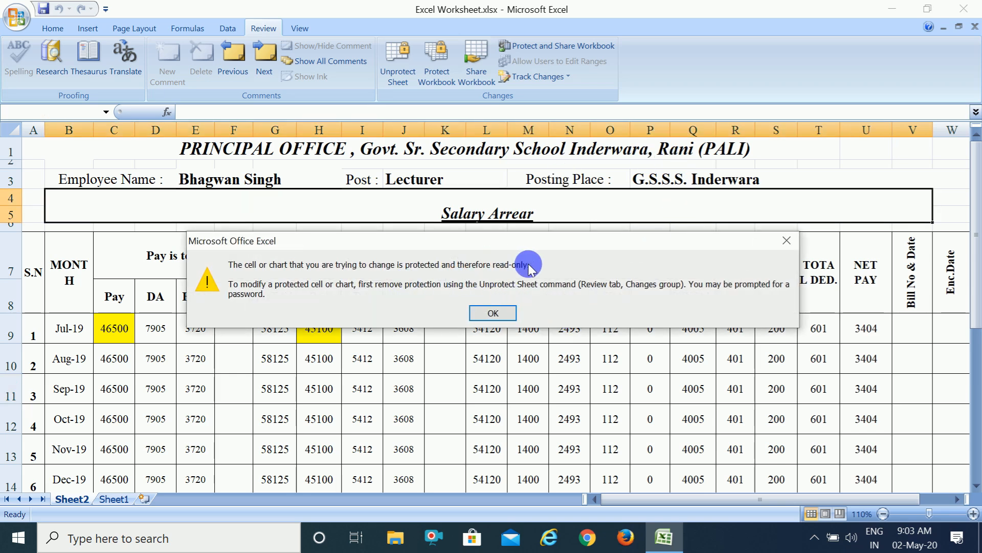
click(493, 313)
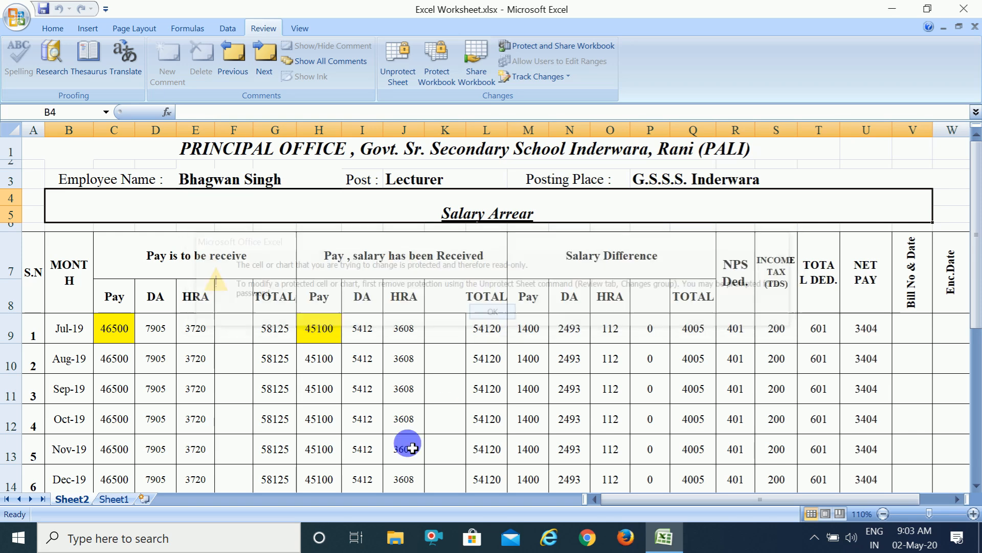
click(243, 443)
click(243, 443)
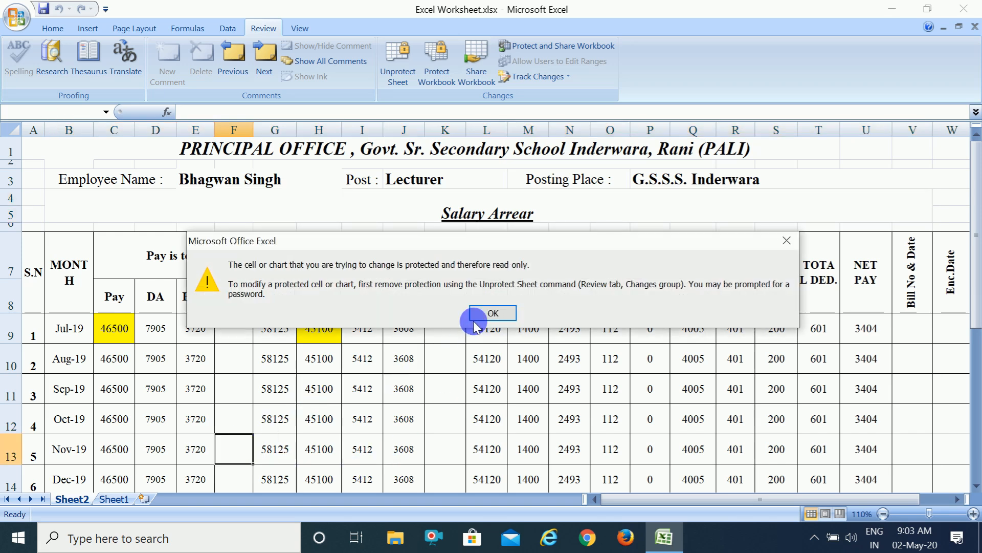
click(493, 313)
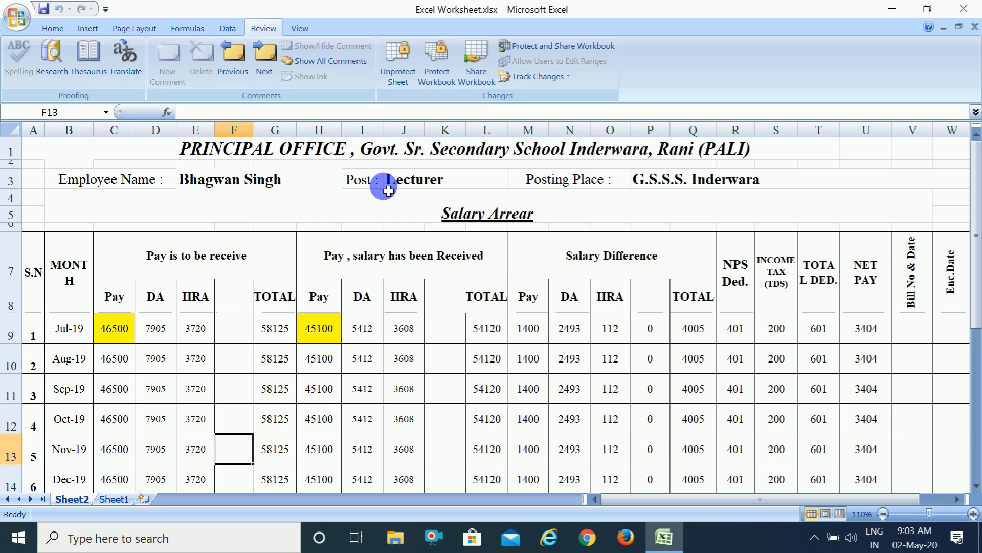
Try to unlock the Jul-19 Pay cell C9 for editing by submitting a range password.
click(126, 327)
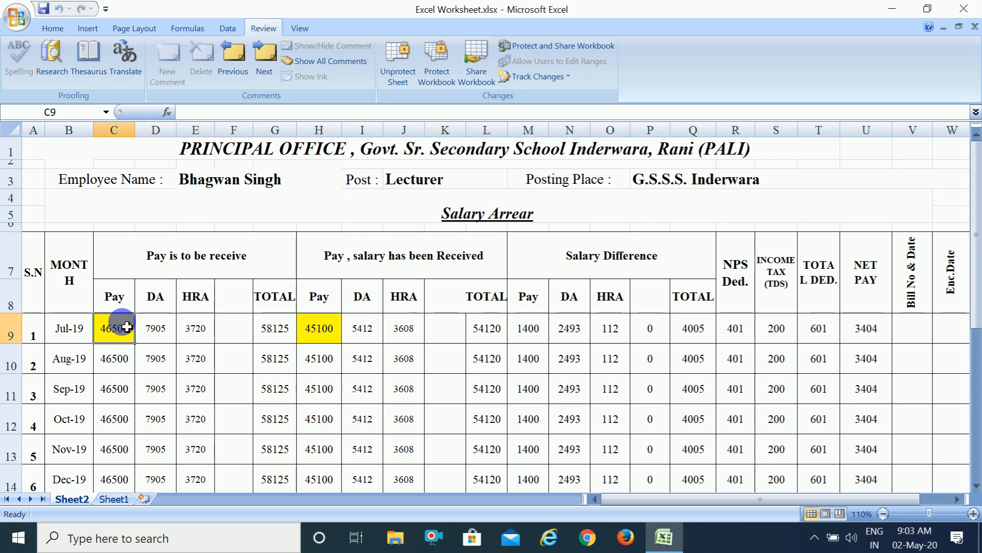
double_click(127, 327)
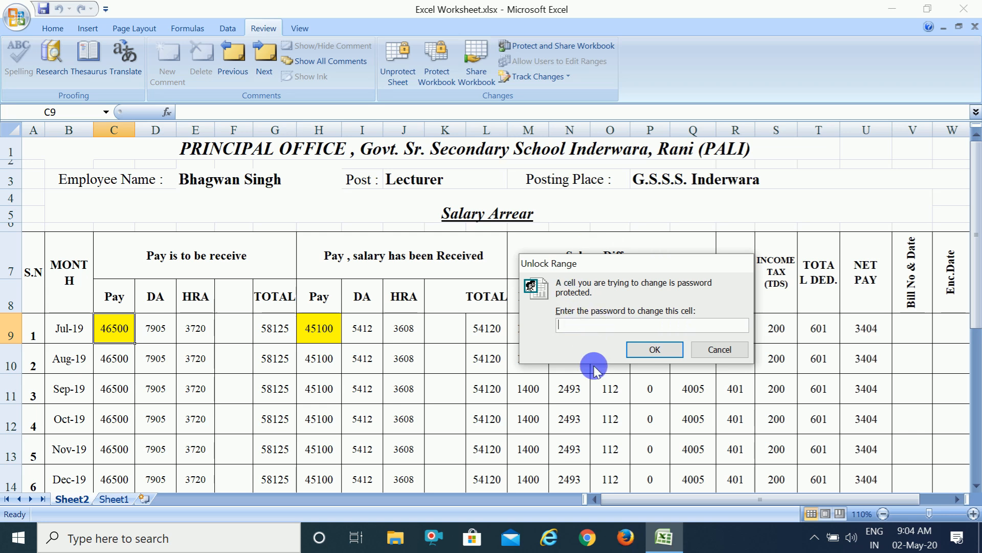
text(1)
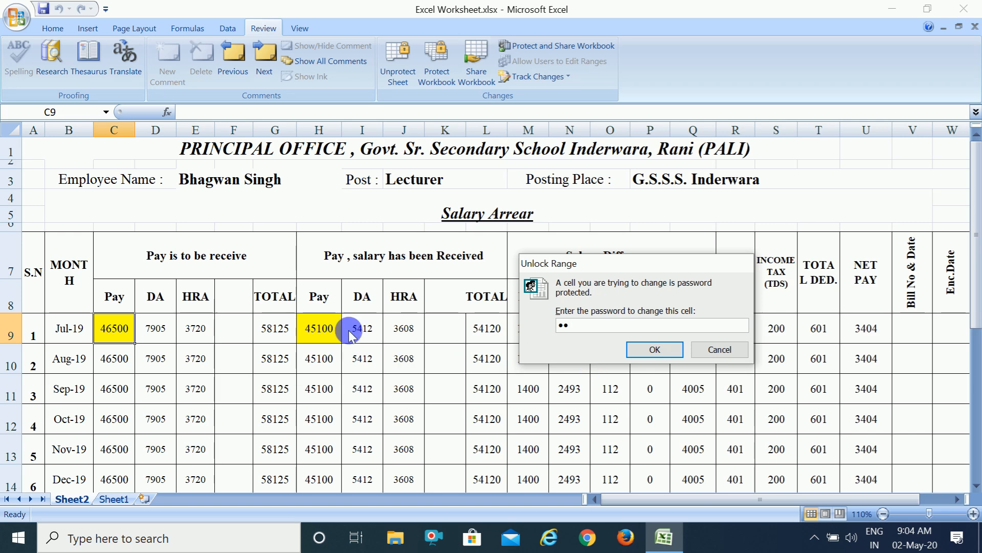
click(651, 348)
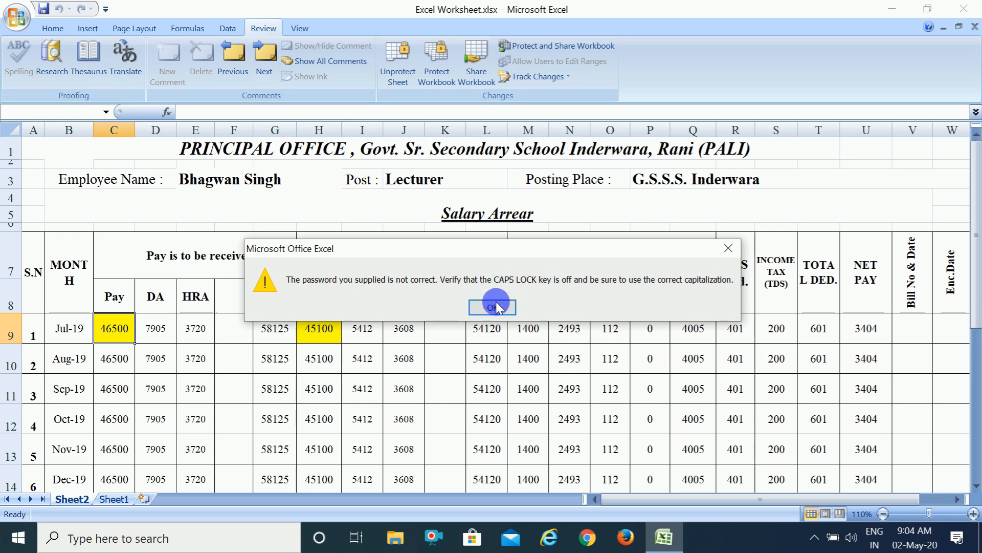
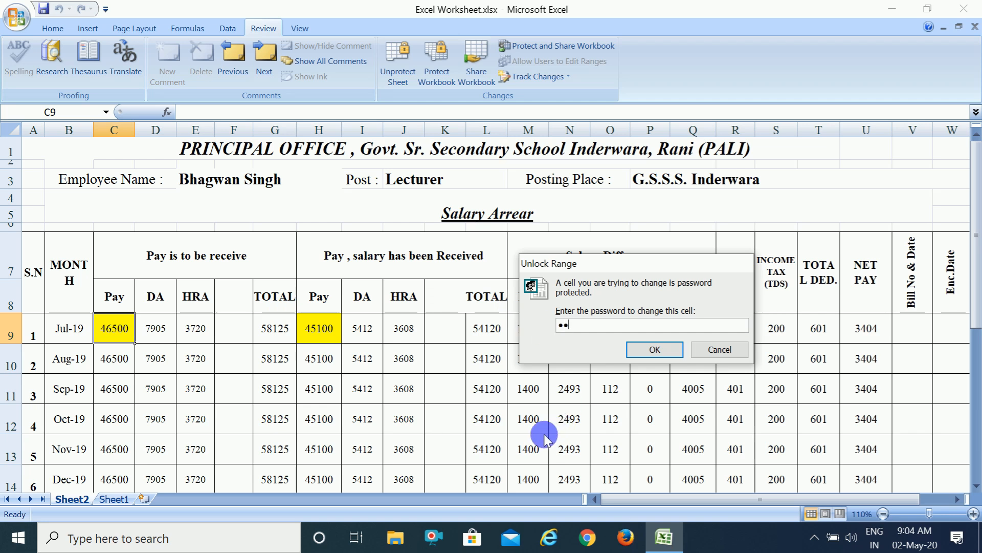
Unlock the Jul-19 Pay cell C9 by submitting its range password and clear the cell's value.
click(664, 350)
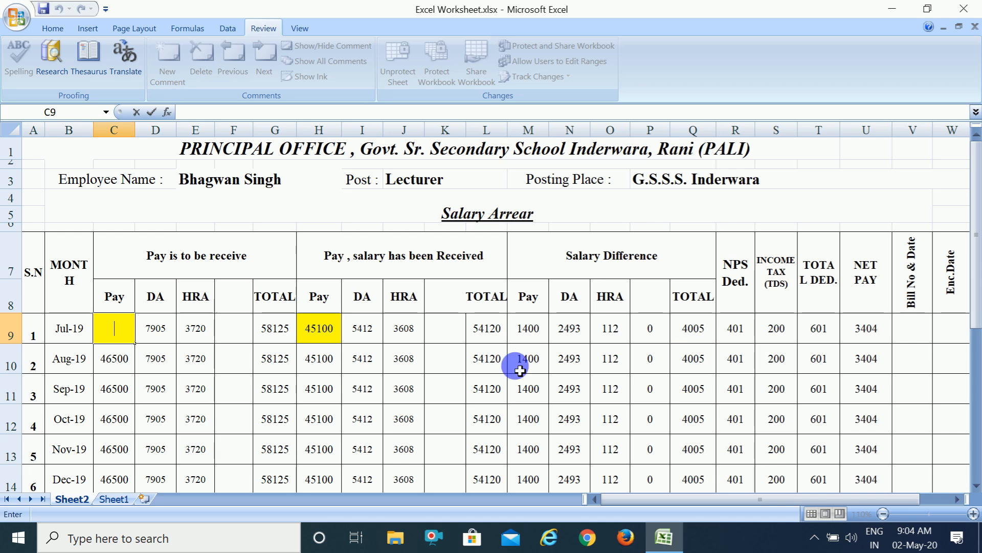
click(193, 383)
click(121, 330)
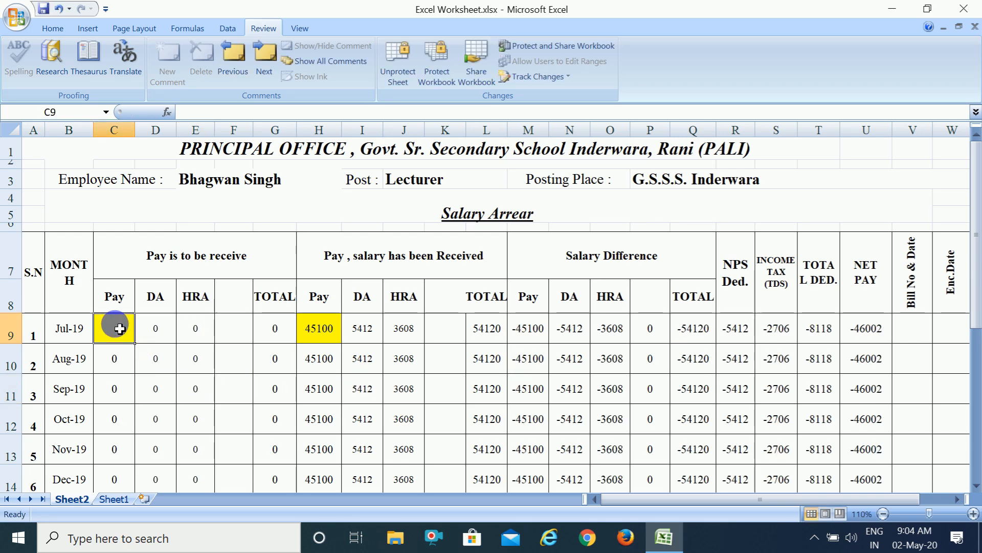
Try to edit the Jul-19 received Pay cell H9 and cancel its password request.
click(310, 329)
double_click(308, 328)
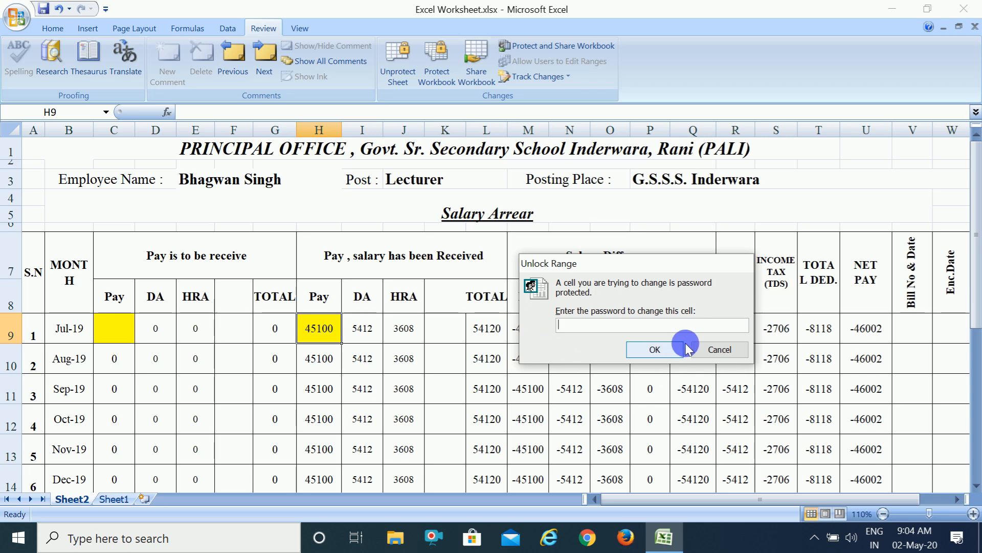
click(715, 350)
Enter 46500 in the unlocked Jul-19 Pay cell C9.
click(117, 332)
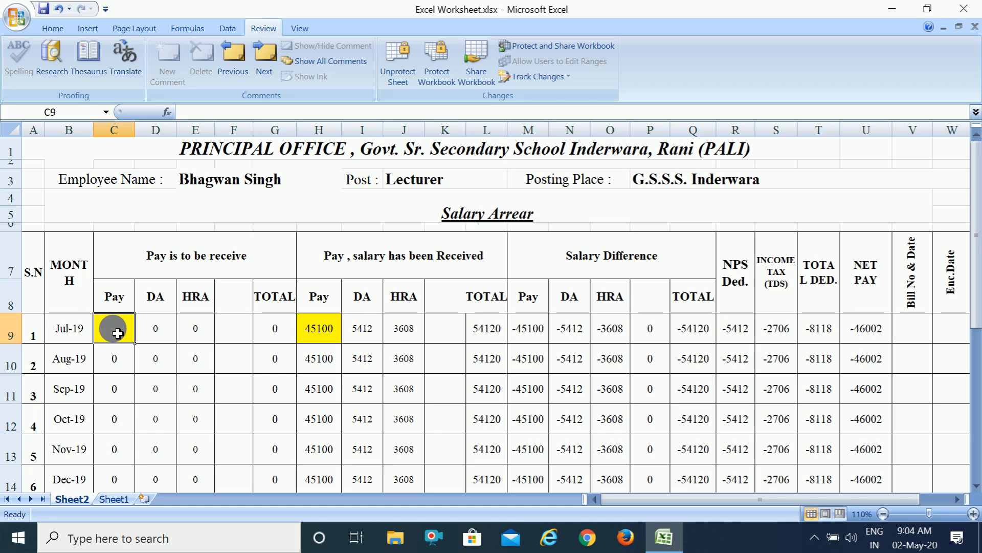
text(465)
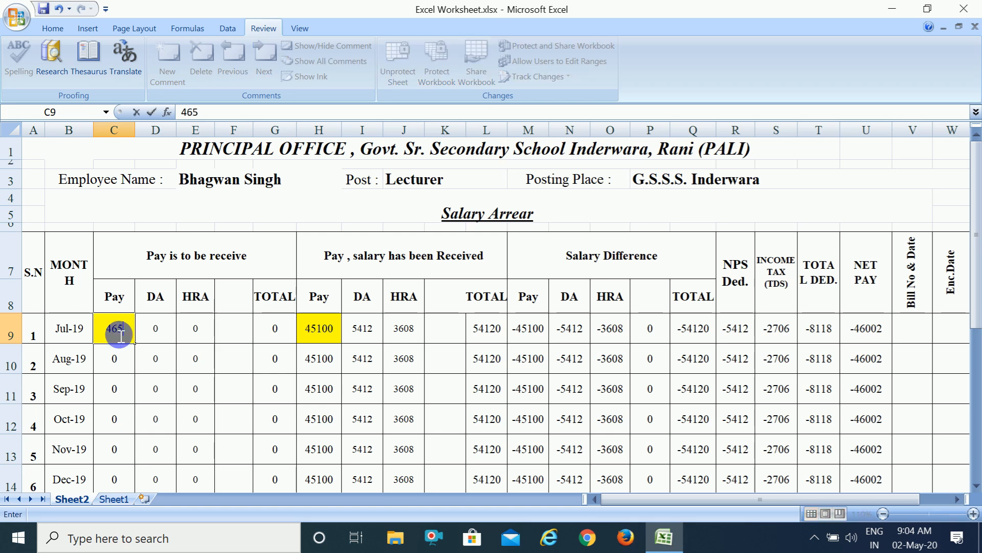
text(00)
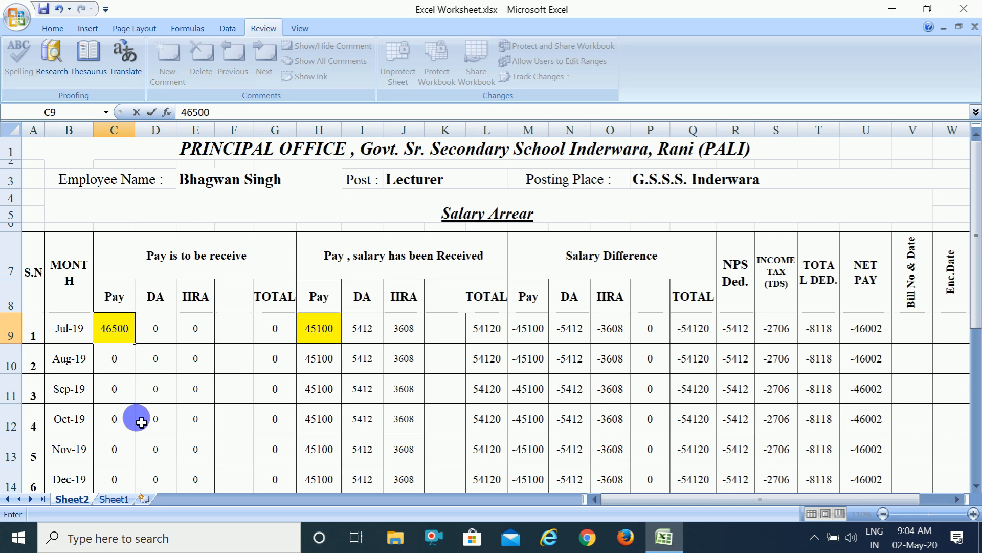
click(153, 402)
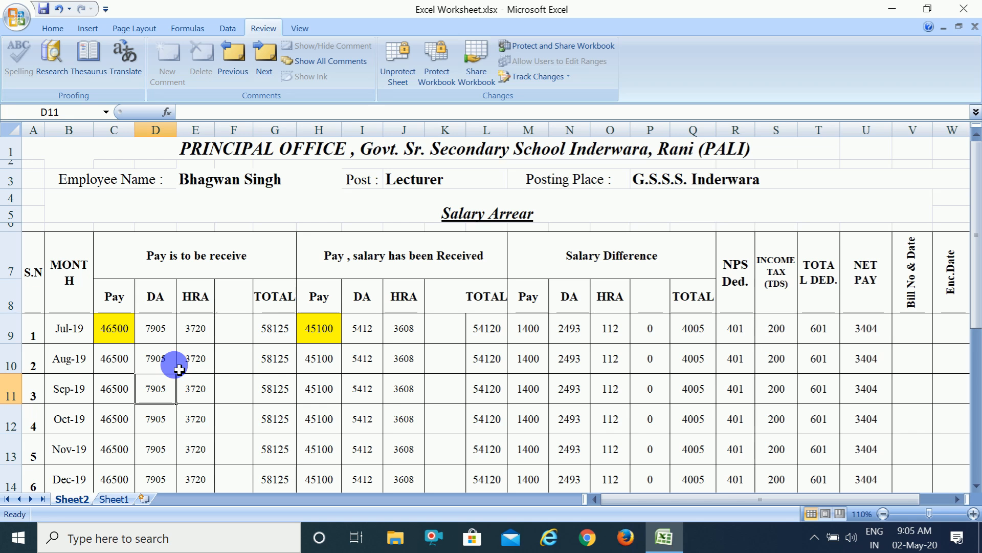
Unlock the Jul-19 received Pay cell H9 with its range password and clear its value.
double_click(319, 332)
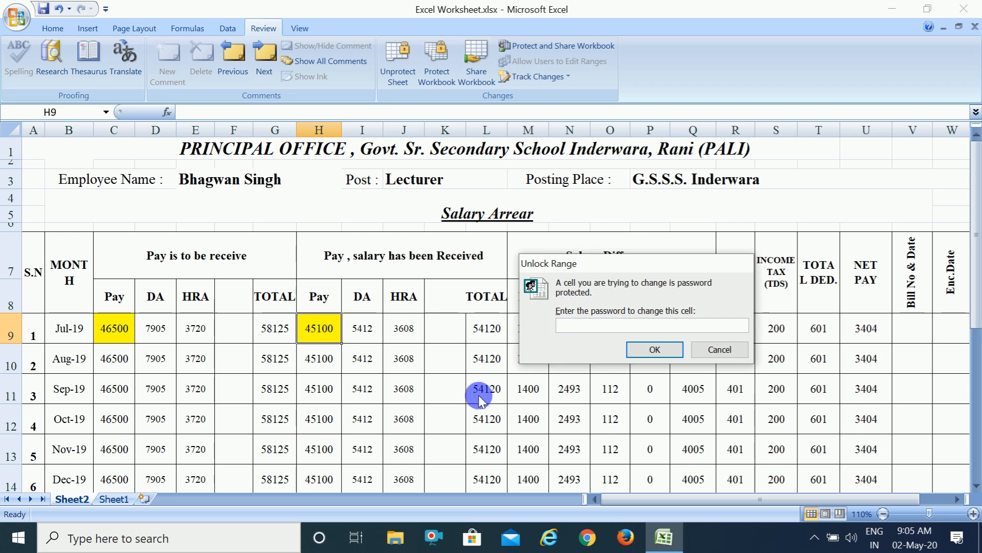
click(657, 349)
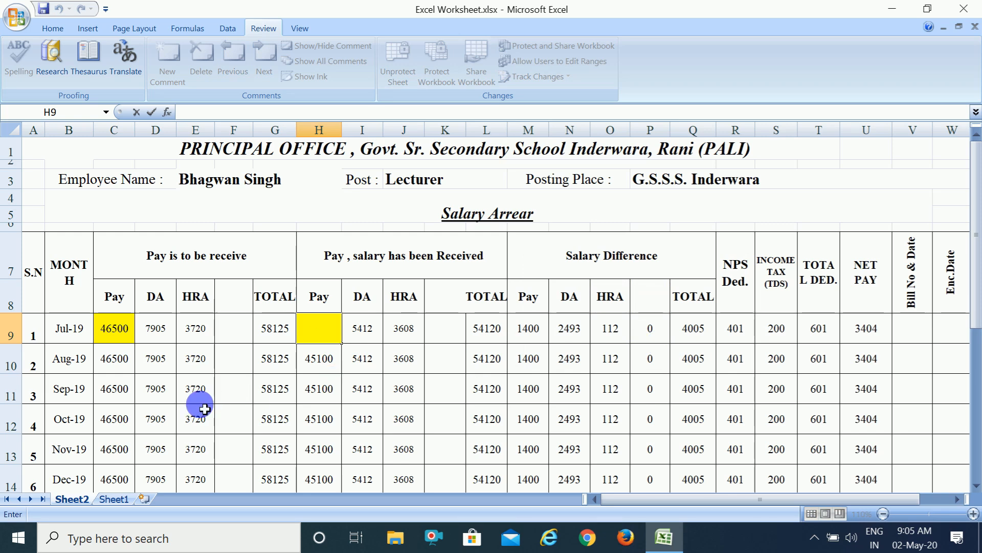
click(232, 188)
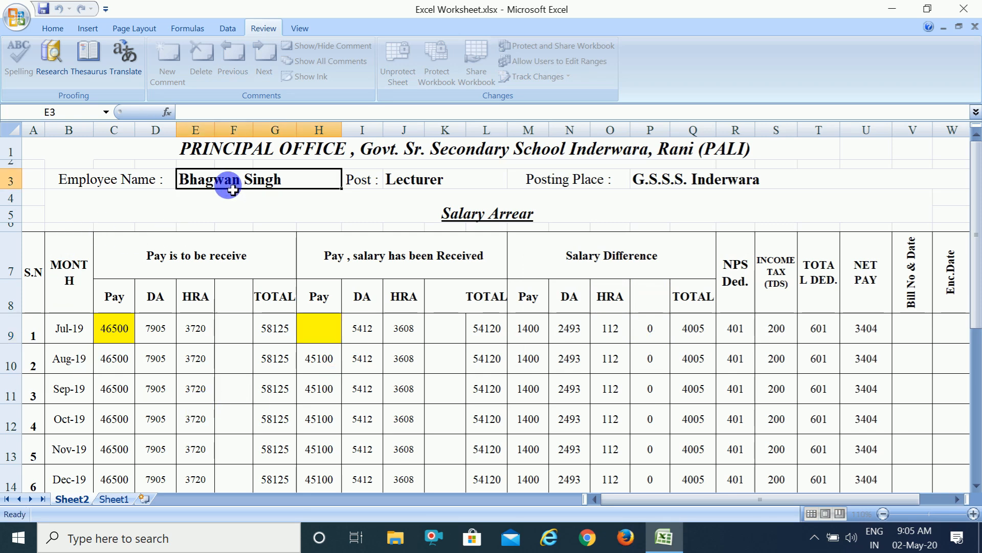
Test editing the Post value J3 and the Posting Place value P3, cancelling the password request and dismissing the alert.
click(309, 321)
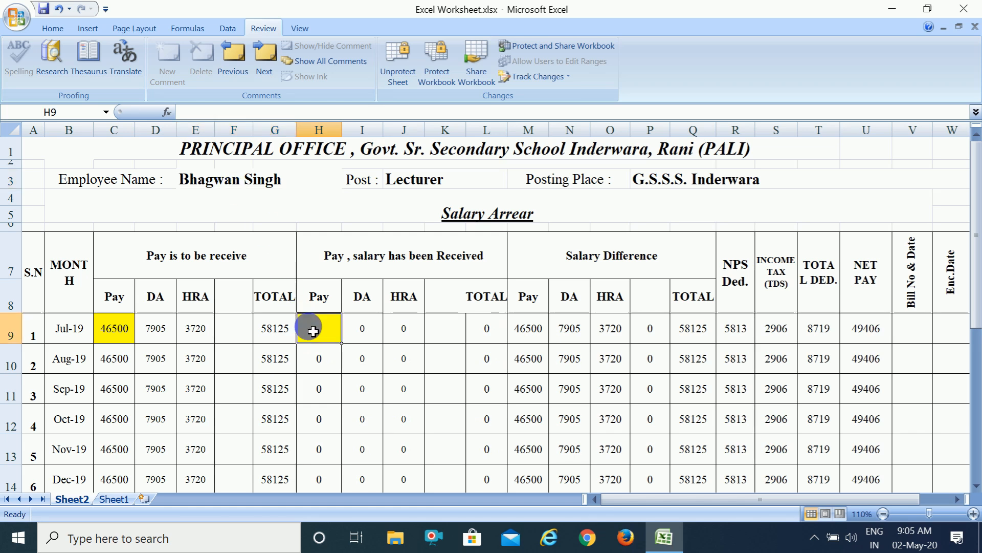
click(467, 190)
key(Down)
key(Down)
key(Down)
key(Down)
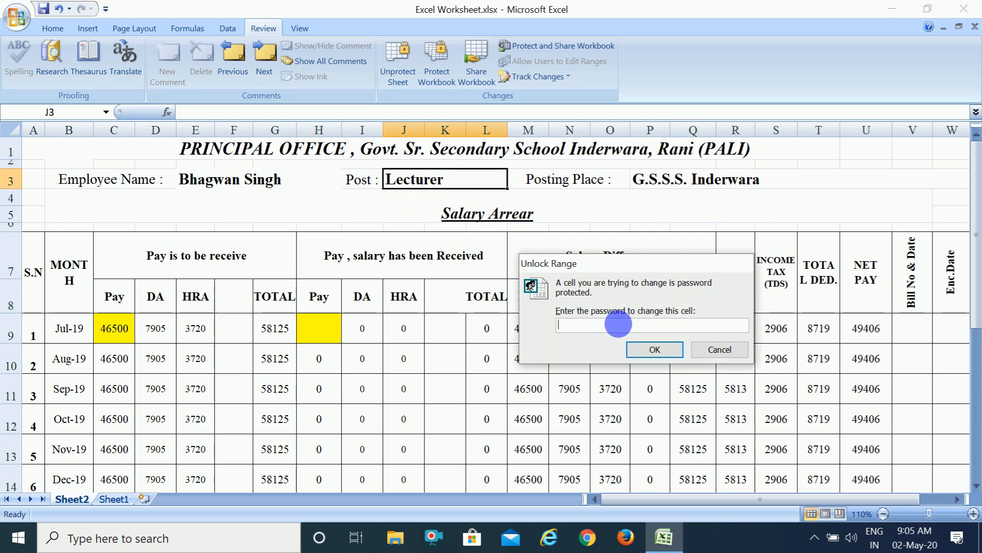
click(710, 351)
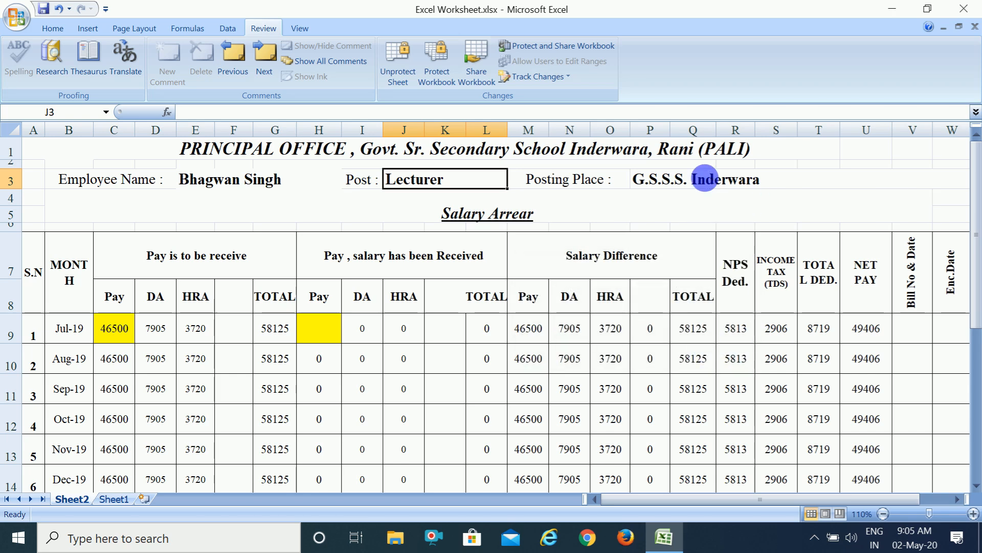
double_click(709, 182)
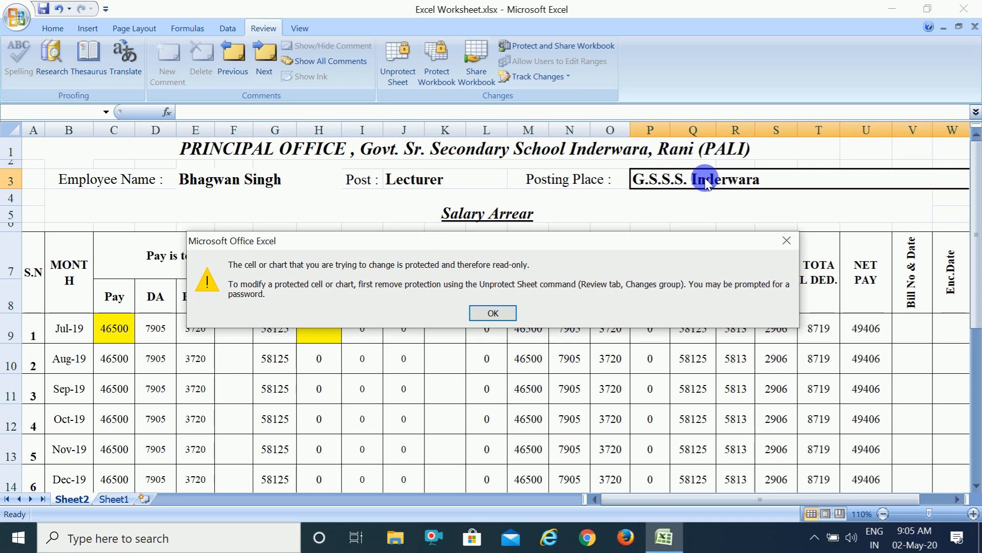
click(787, 239)
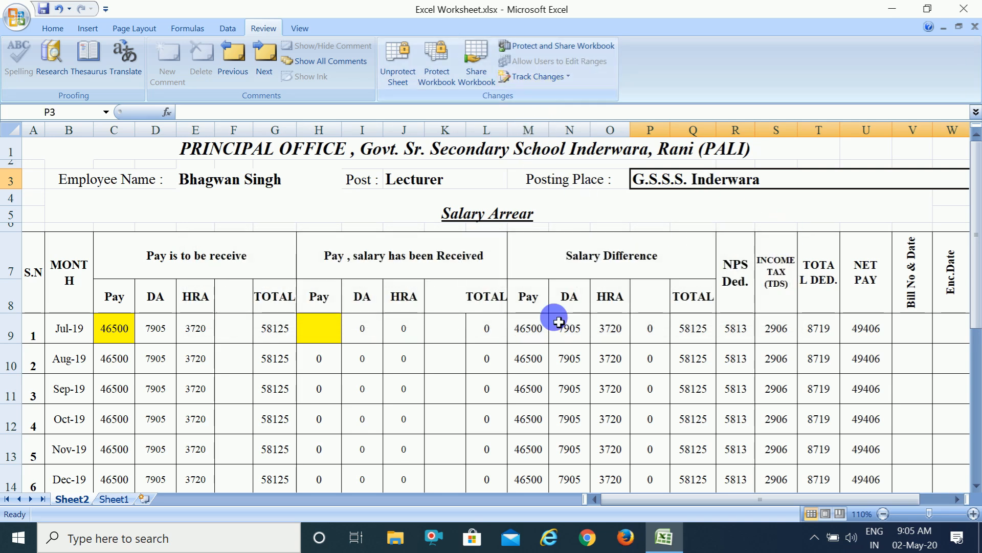
Enter 45100 in the unlocked Jul-19 received Pay cell H9.
click(321, 333)
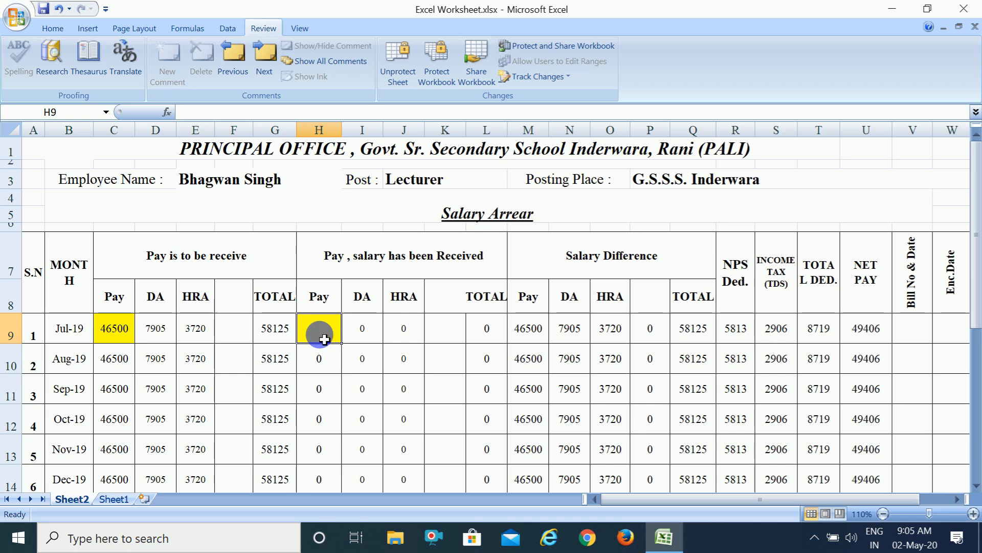
text(451)
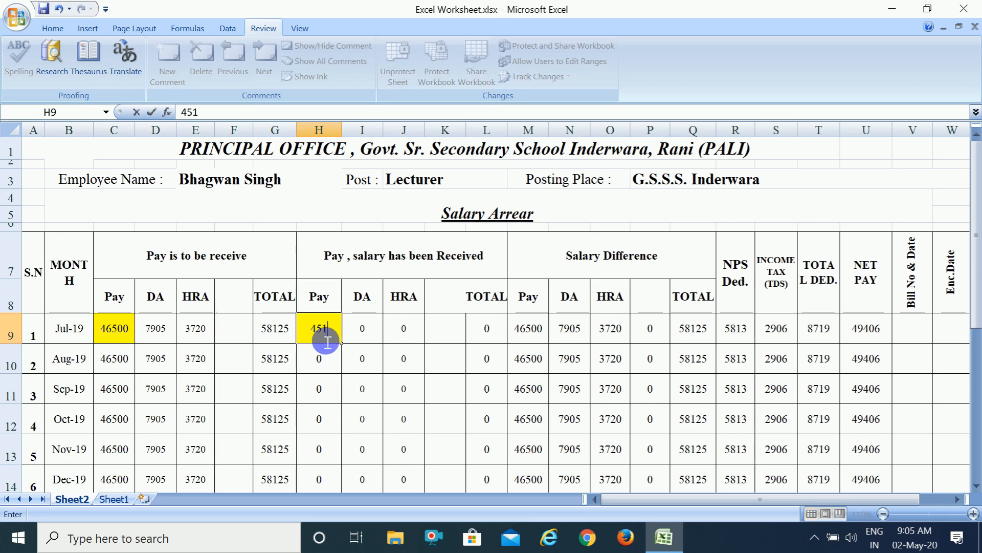
text(00)
key(ctrl+Return)
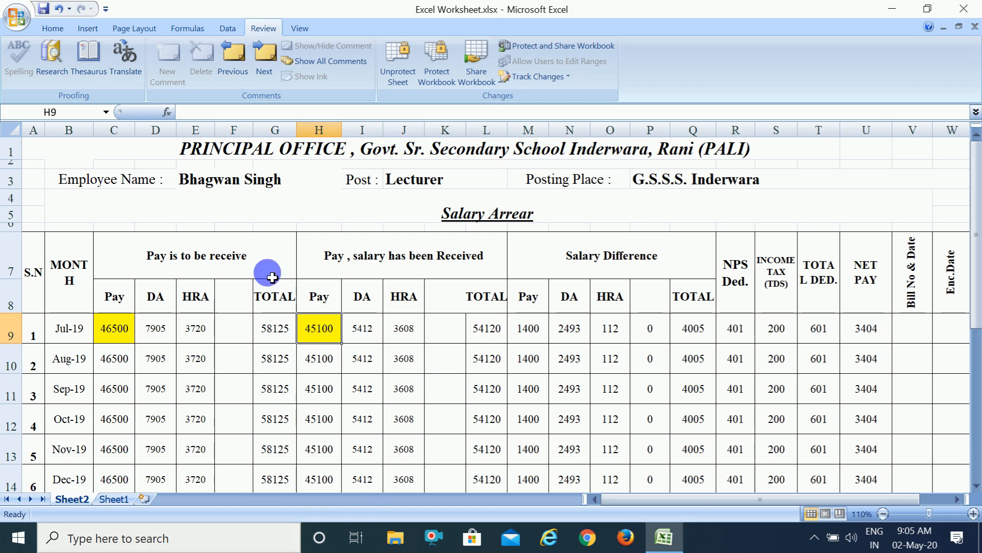
Replace the Employee Name value in E3 with another employee name.
click(274, 187)
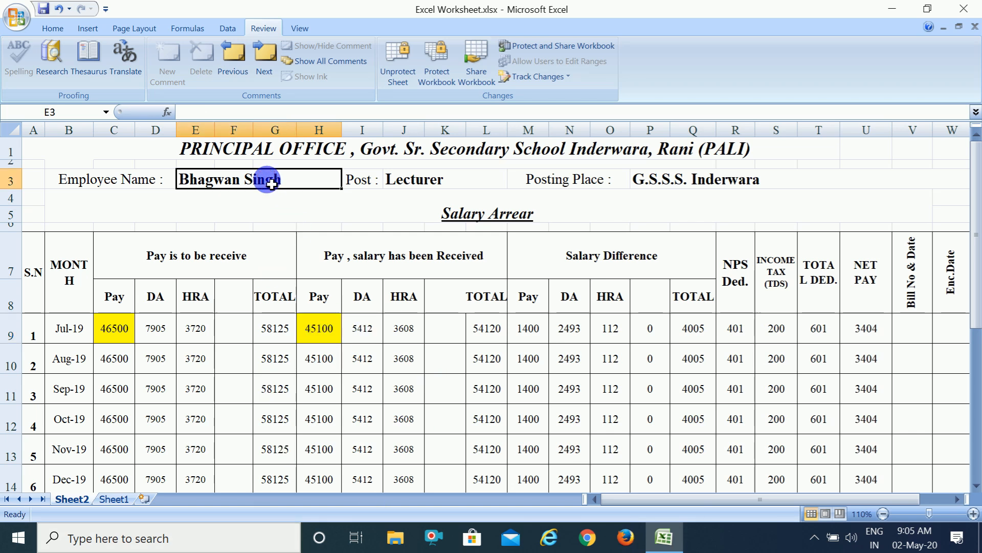
text(heeeeeeee)
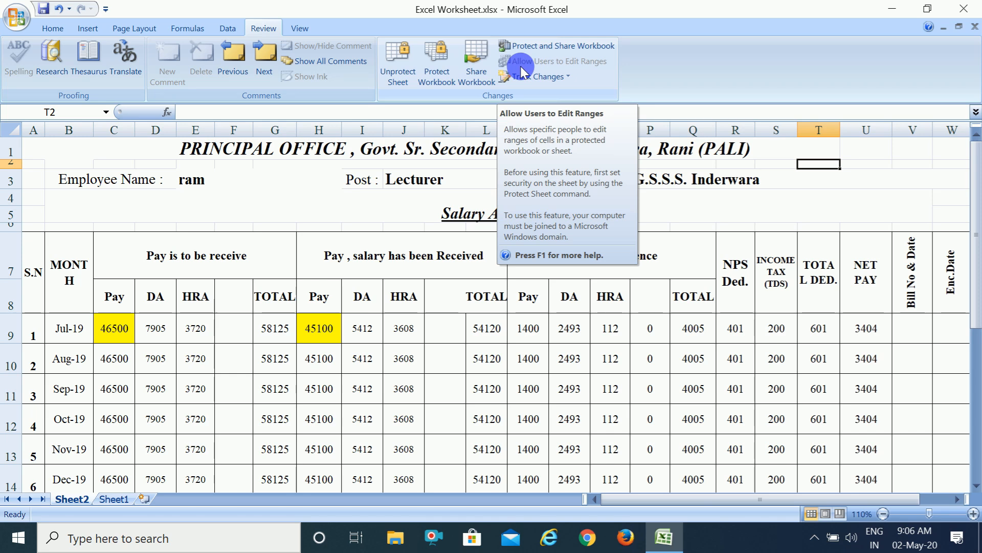
Unprotect the sheet and test that the empty cell U2 can be edited.
click(394, 72)
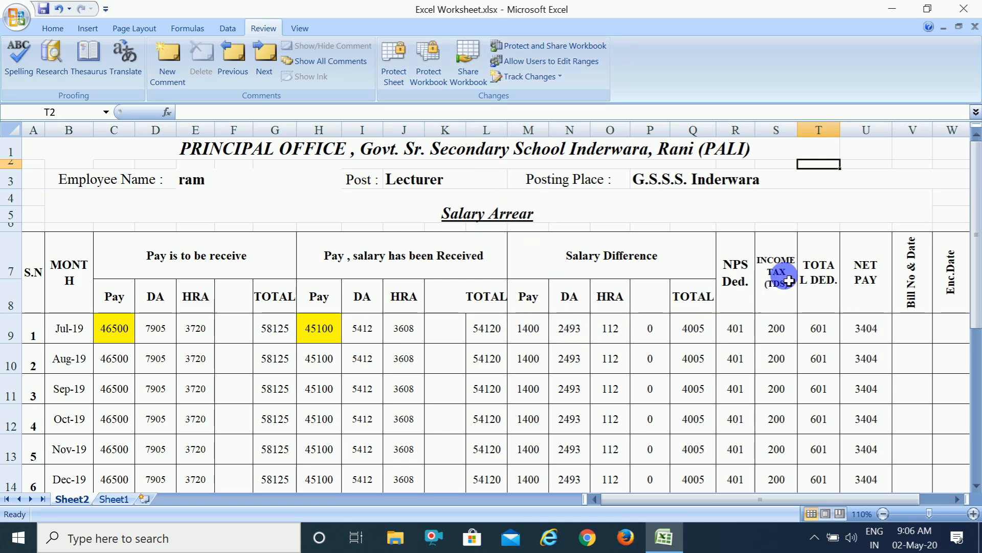
double_click(890, 165)
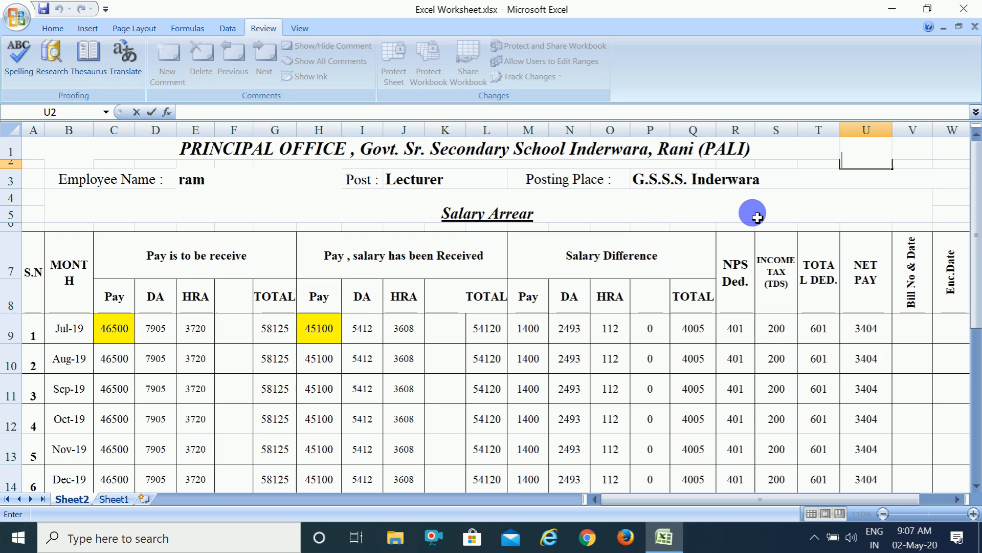
click(773, 199)
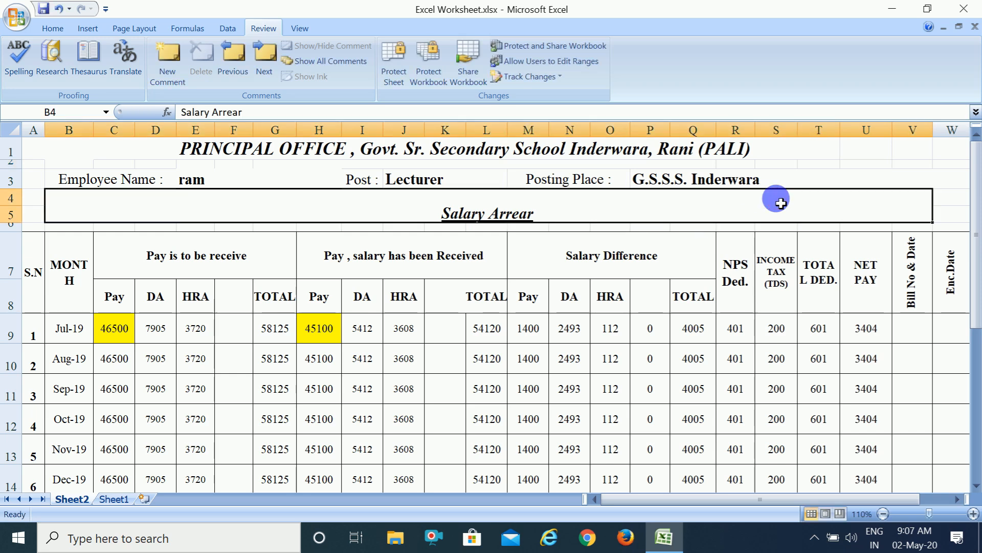
Protect the sheet without a password, disallowing users from selecting locked cells.
click(389, 79)
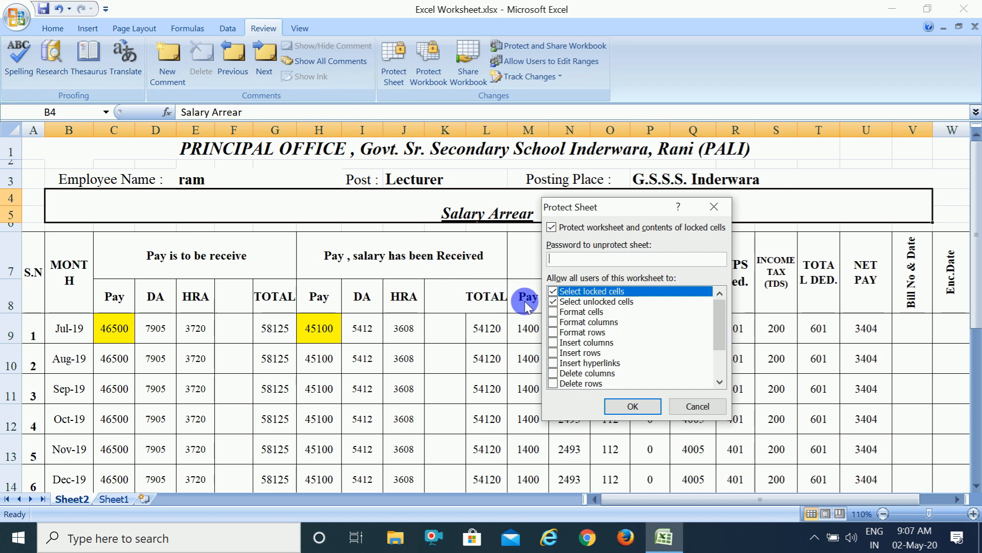
click(553, 291)
click(634, 406)
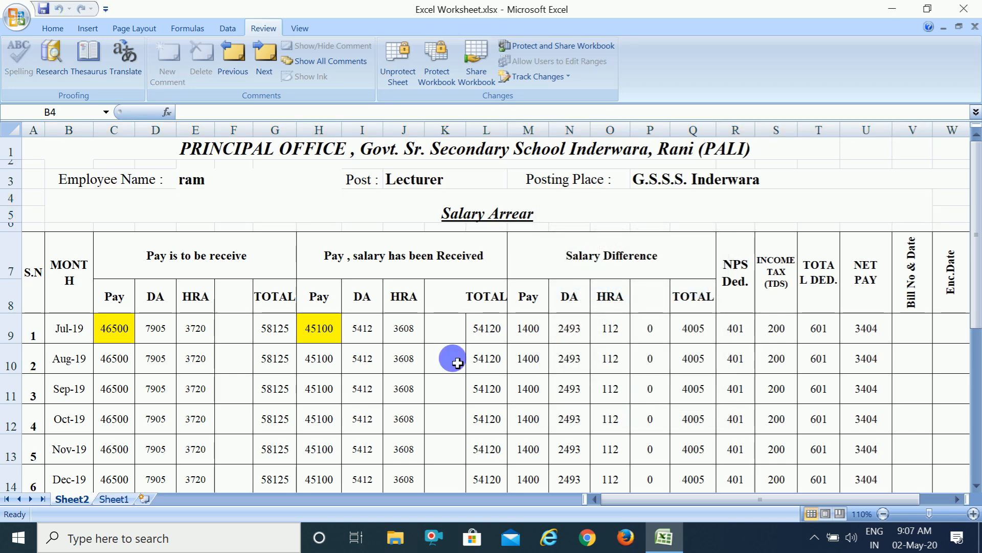
Test the sheet protection by trying to edit the Employee Name value and the Jul-19 Pay cell C9, dismissing each alert.
double_click(220, 182)
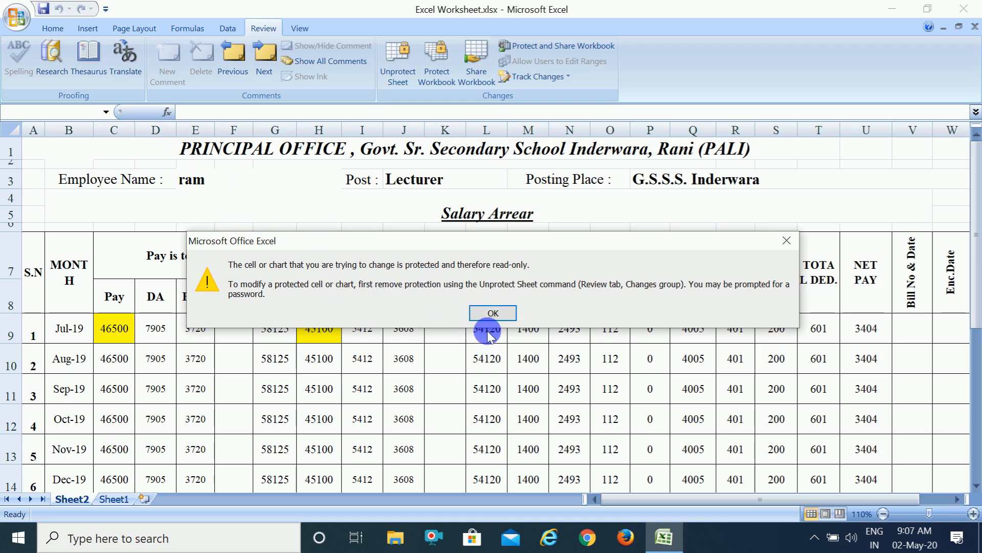
click(494, 313)
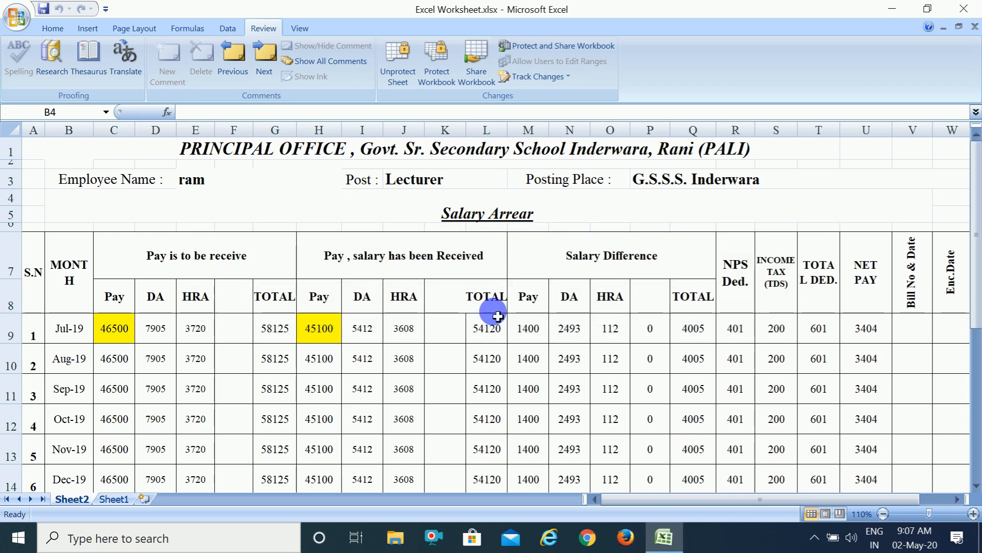
double_click(131, 325)
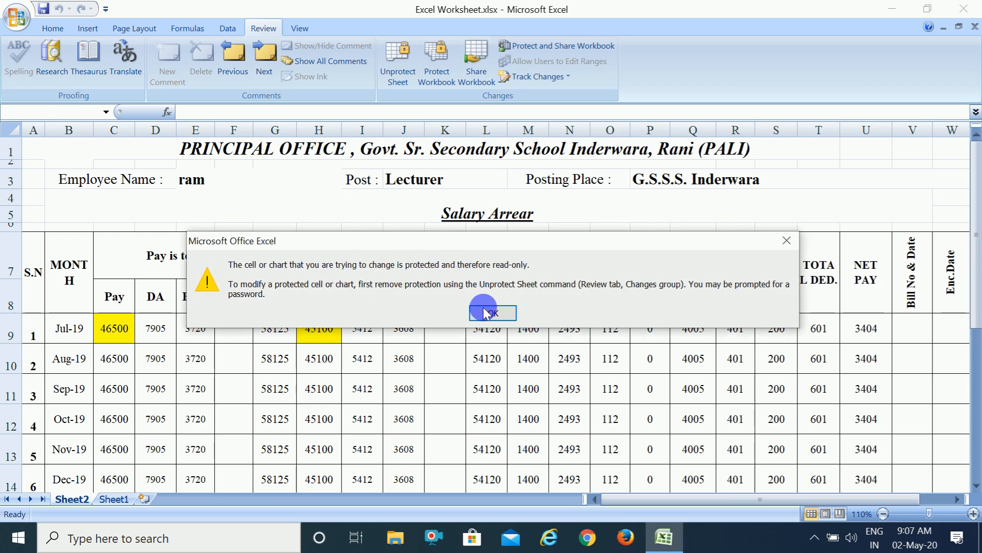
click(487, 312)
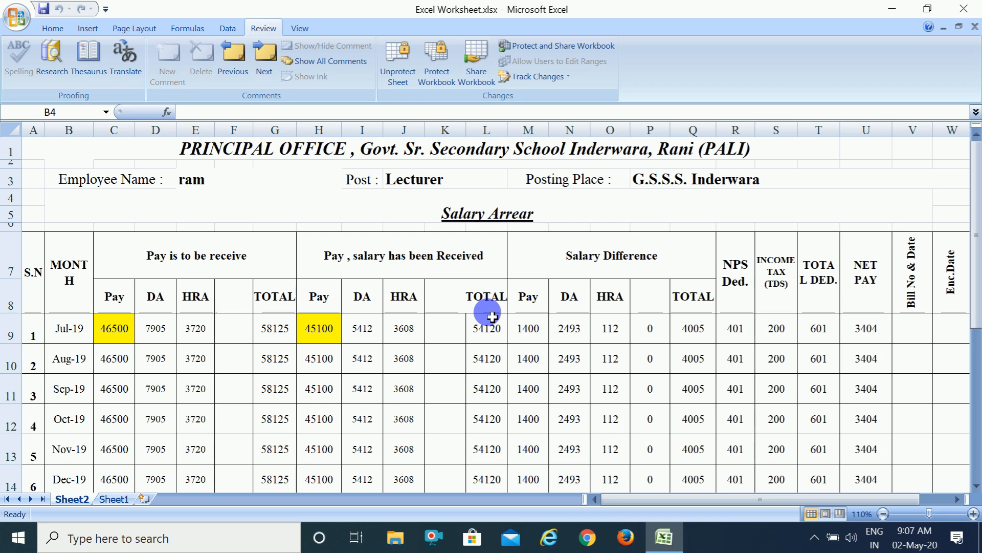
Unprotect the sheet and test editing on the merged title in C1, leaving its text as it is.
click(400, 77)
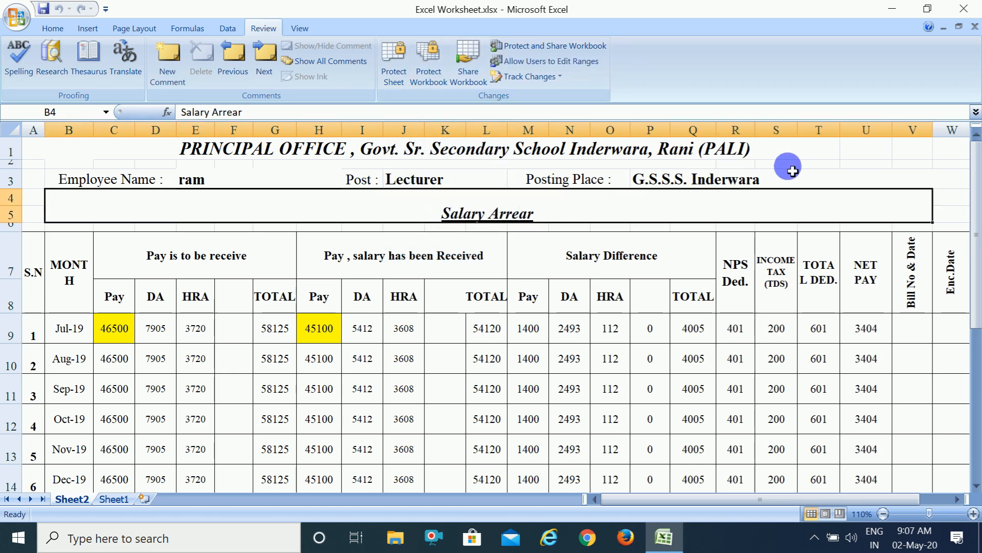
click(817, 174)
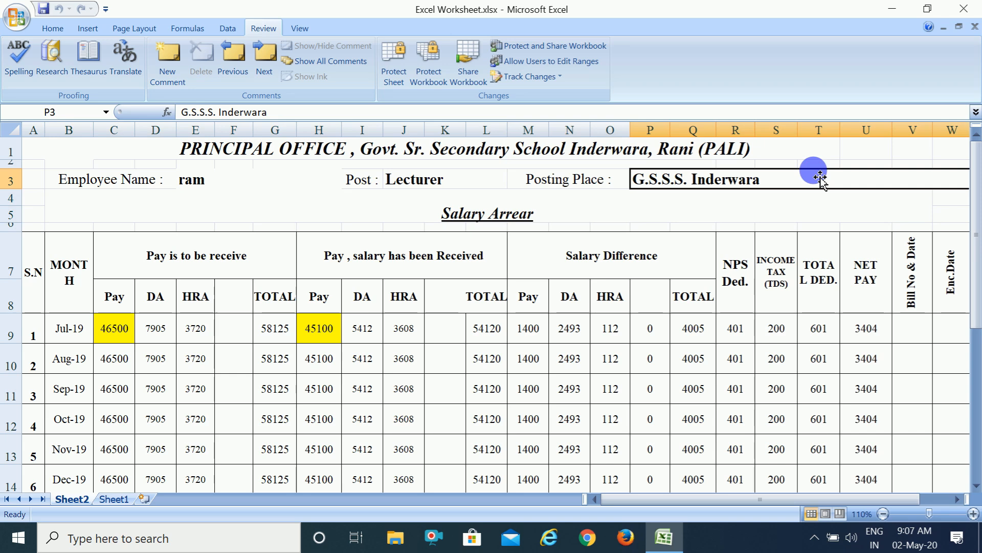
double_click(825, 155)
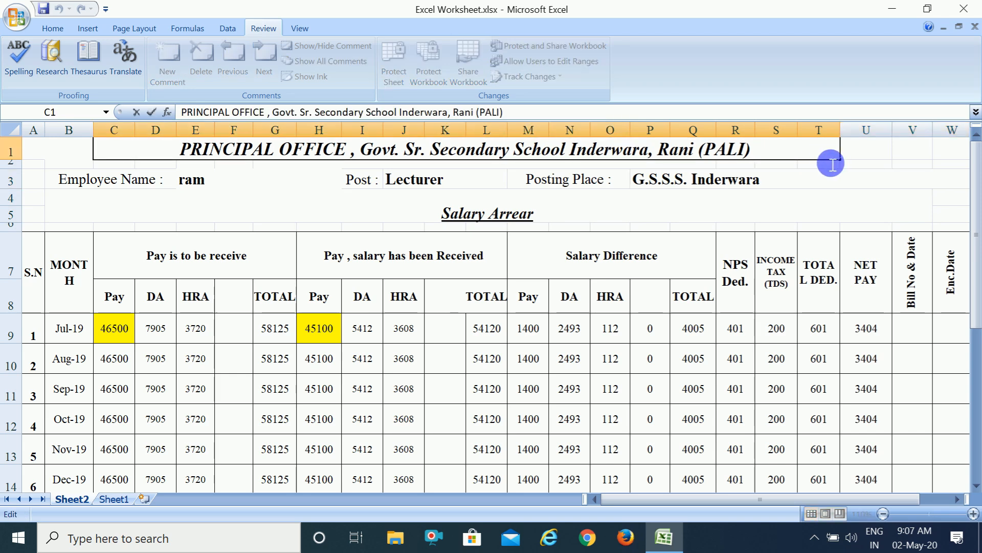
click(860, 165)
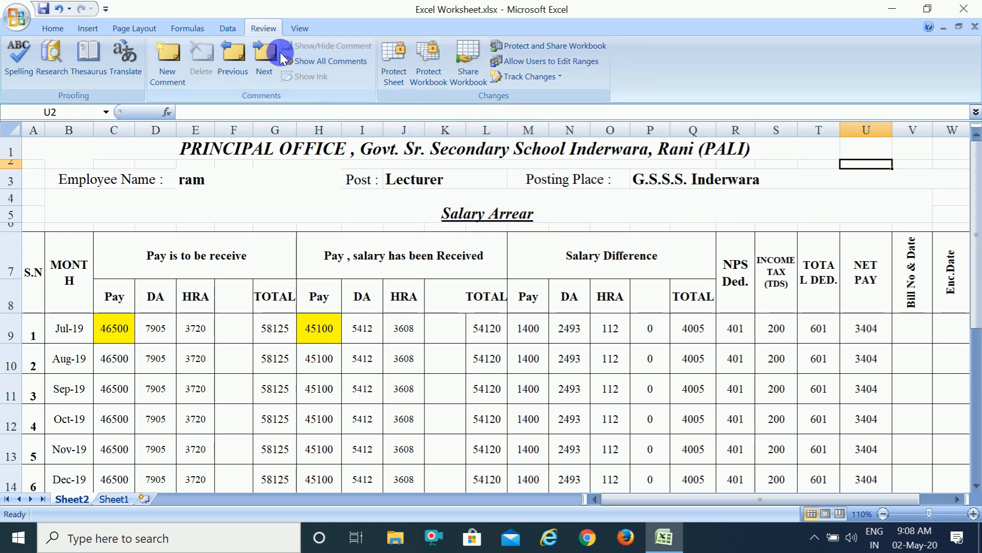
Bring up the workbook view commands and select the merged Salary Arrear heading.
click(300, 28)
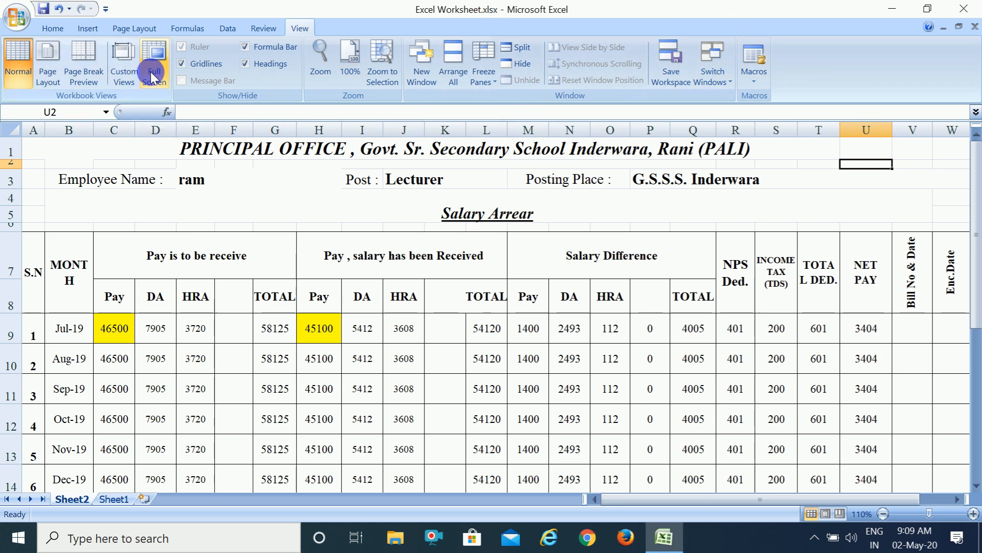
click(133, 200)
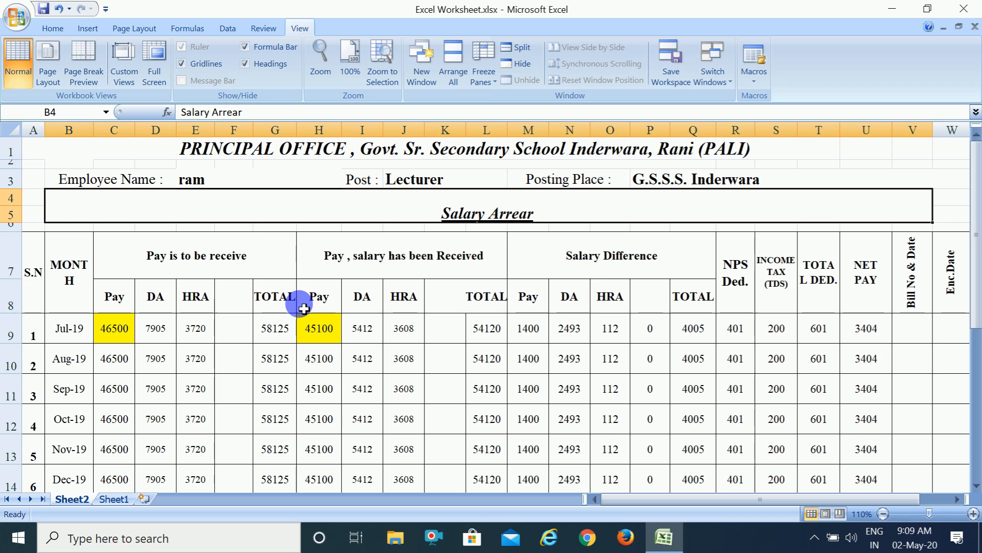
Display the salary sheet in Page Layout view and look across its pages, ending back at the first page.
click(49, 65)
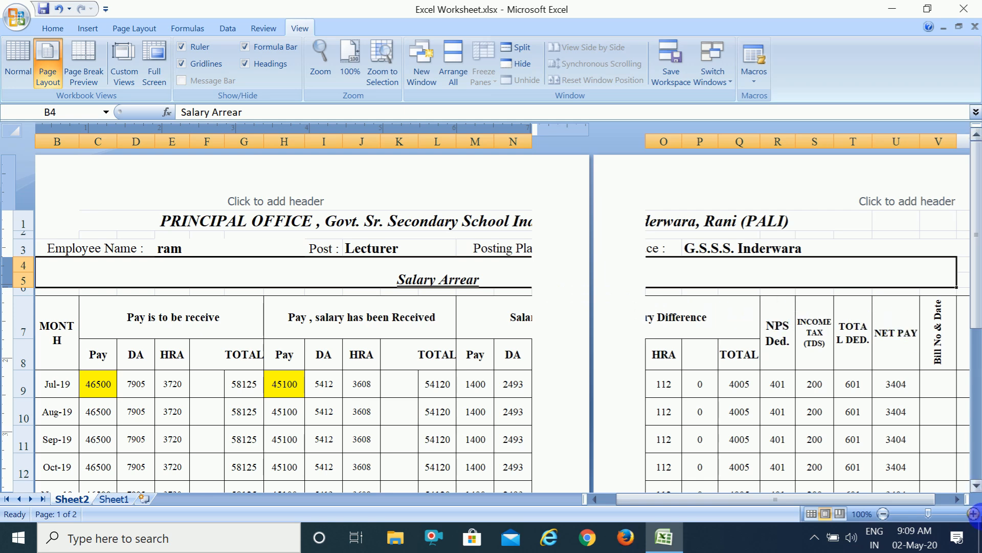
click(949, 495)
click(949, 495)
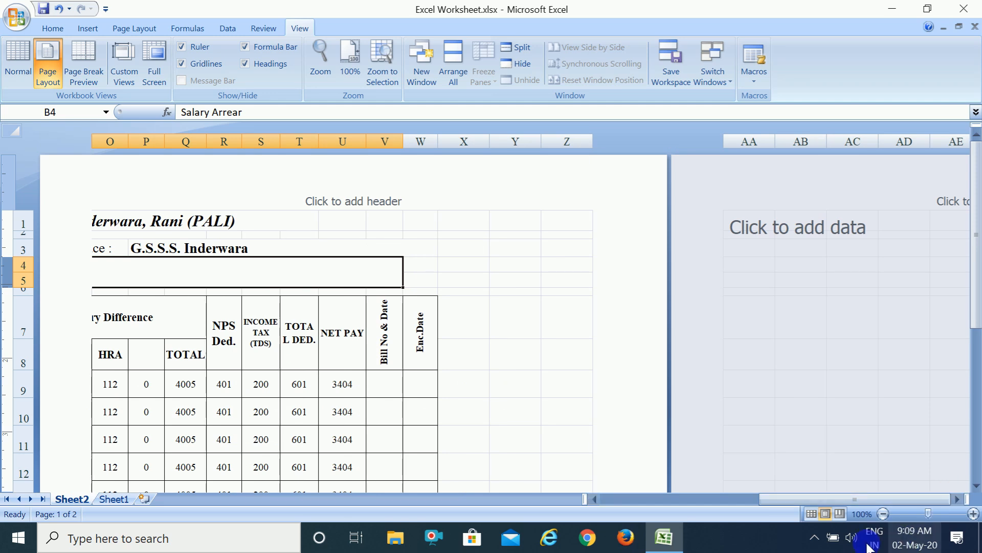
click(611, 496)
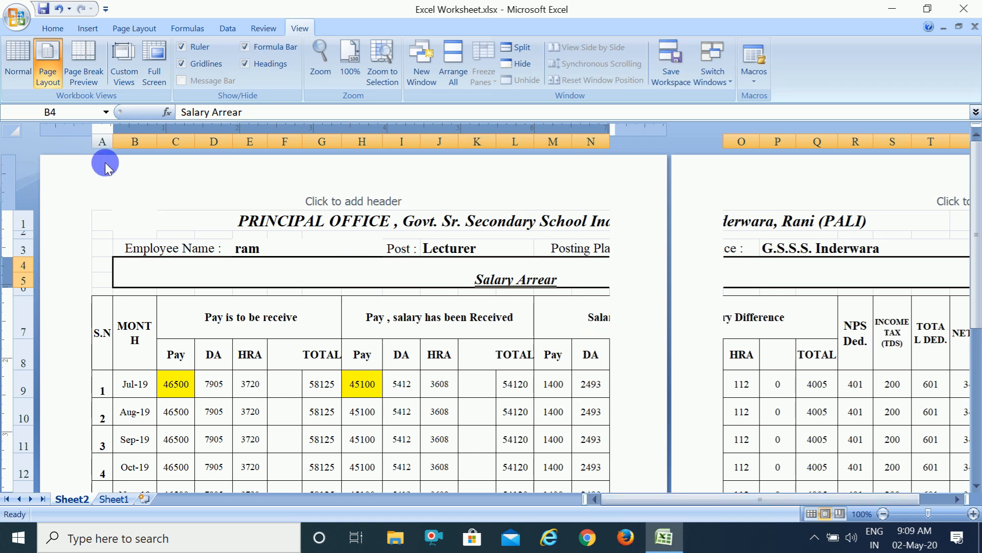
Switch the sheet to Page Break Preview, dismissing its welcome message, and set the page orientation to Landscape.
click(90, 82)
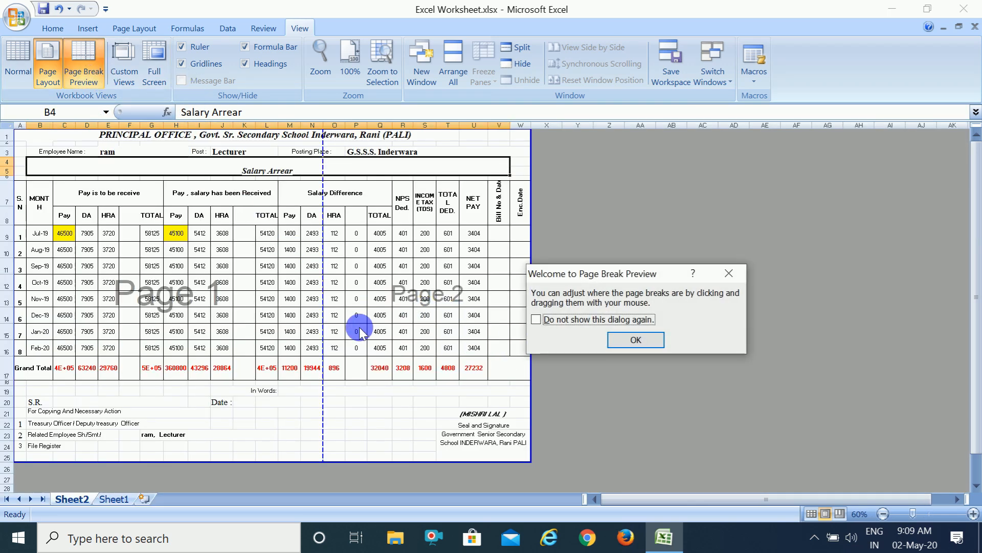
click(649, 339)
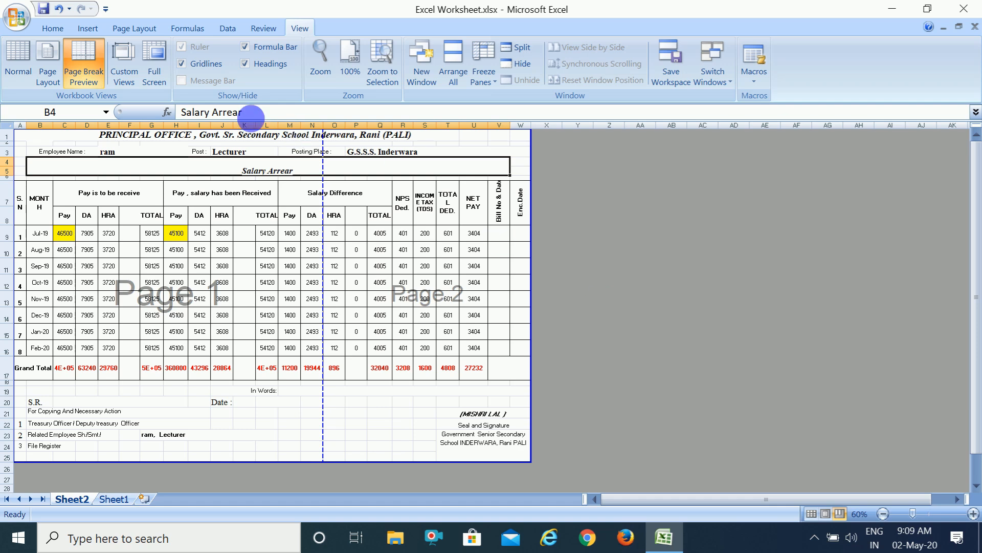
click(153, 32)
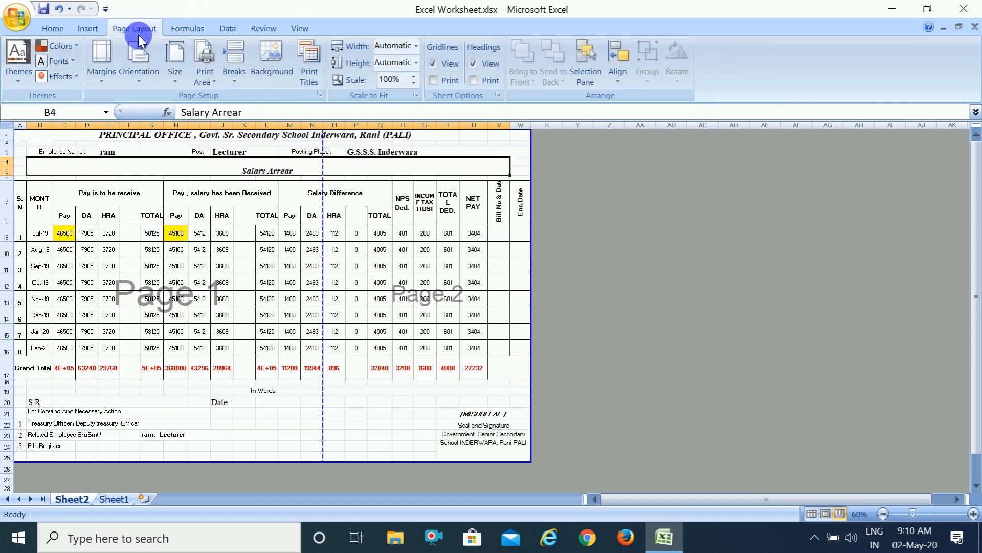
click(318, 93)
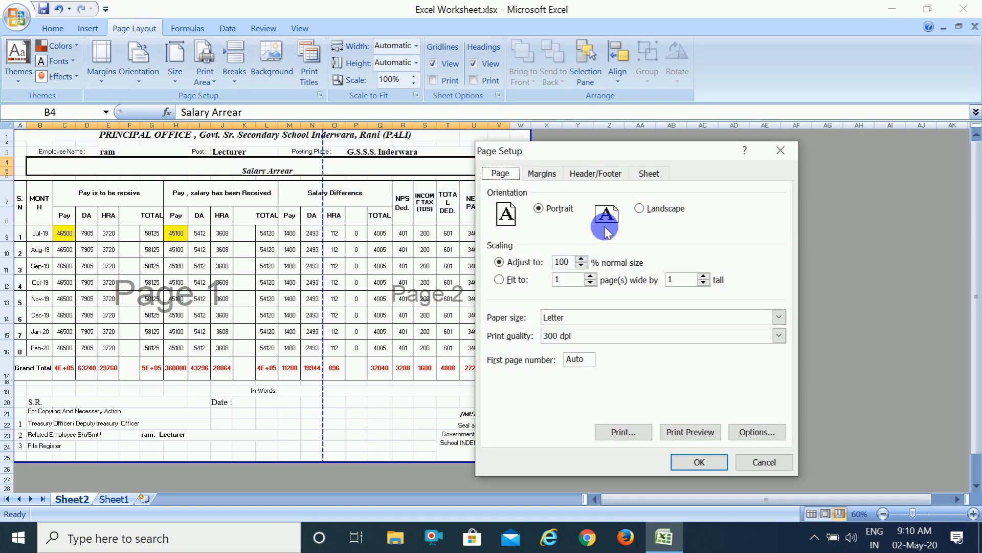
click(648, 211)
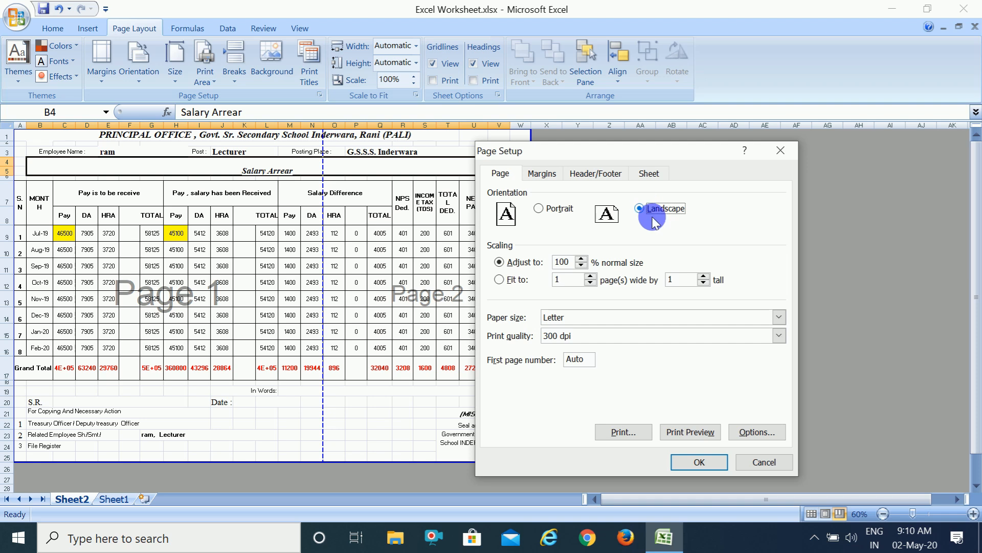
click(696, 462)
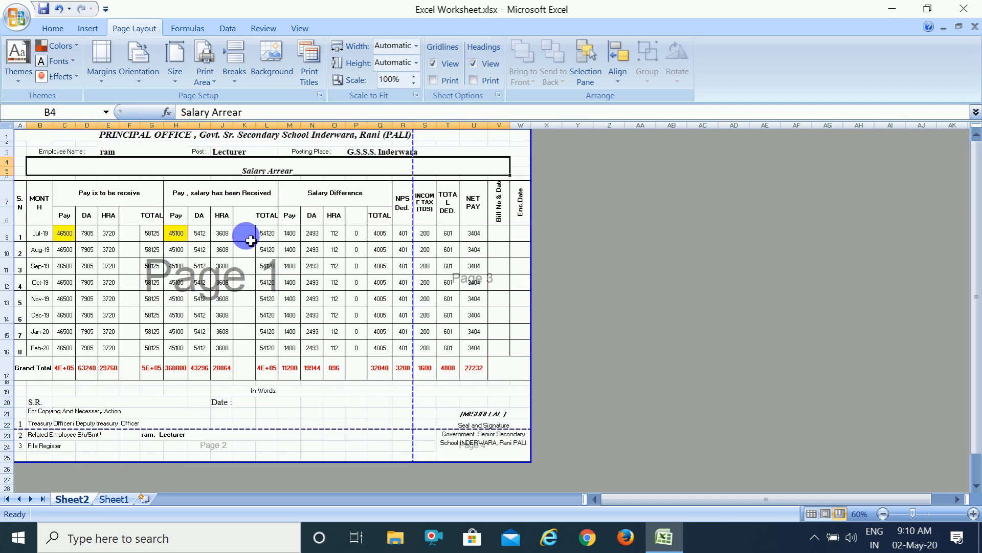
Scale the sheet to fit 1 page wide by 1 tall and check the page breaks in Page Break Preview.
click(320, 93)
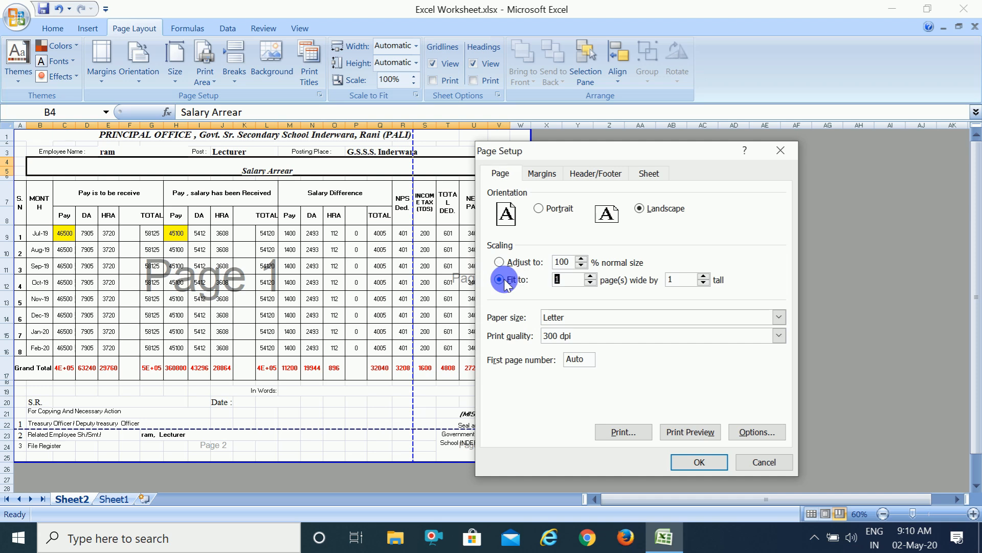
click(685, 463)
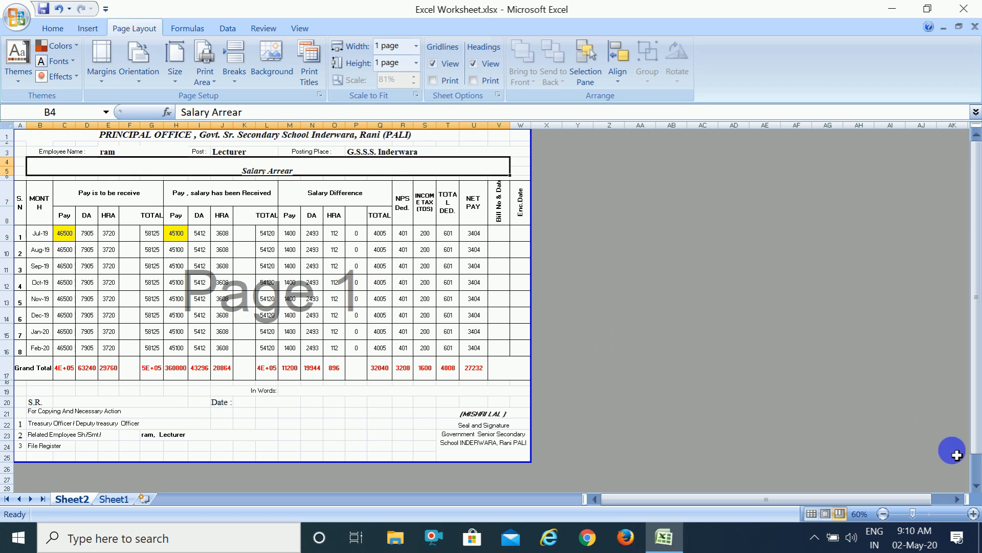
click(299, 29)
click(87, 76)
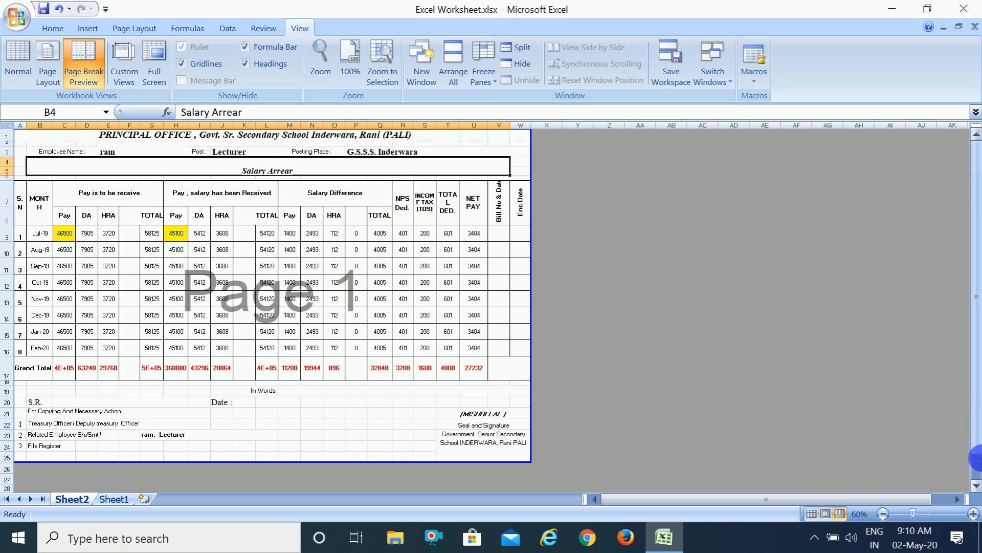
click(976, 467)
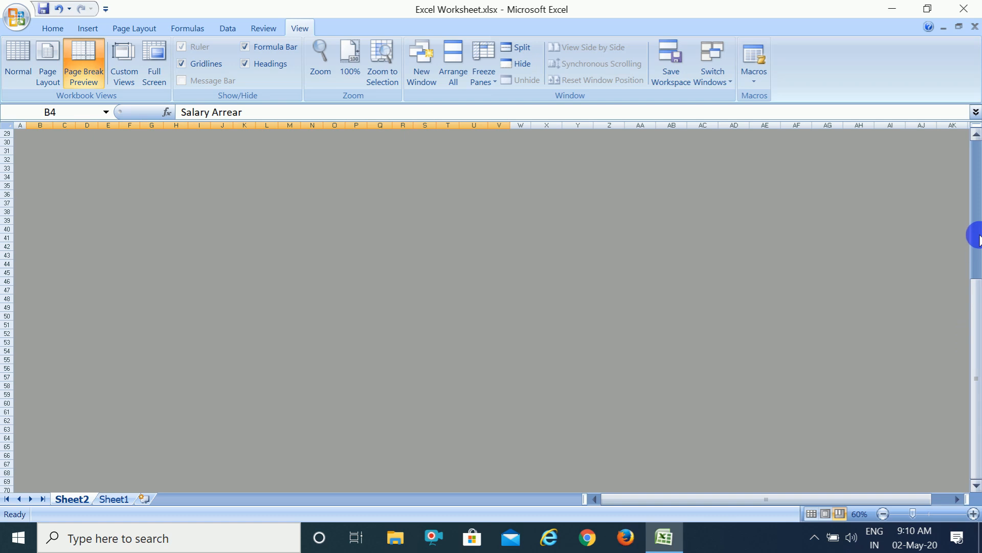
click(980, 177)
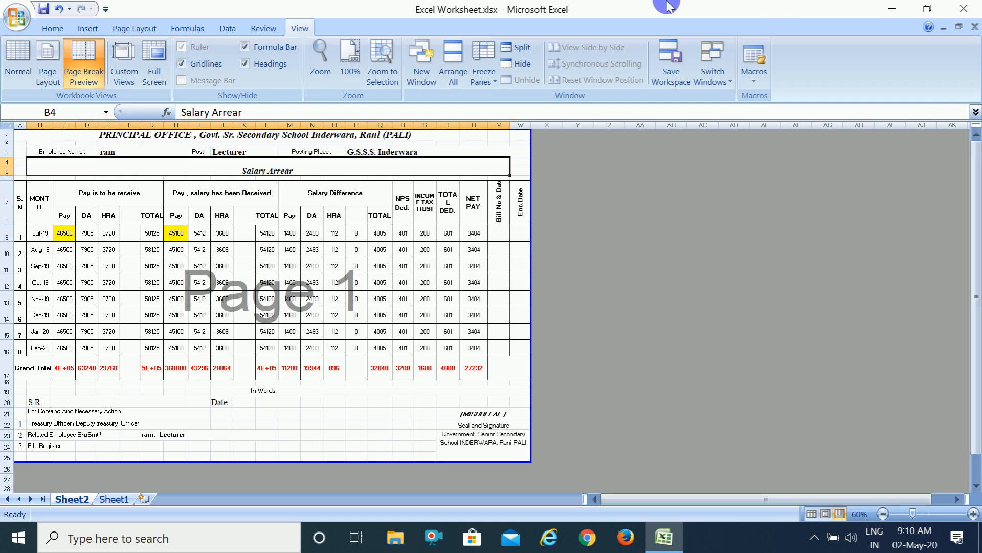
Look at the print area options without choosing one, and select the empty cell Y9 outside the printed page.
click(146, 27)
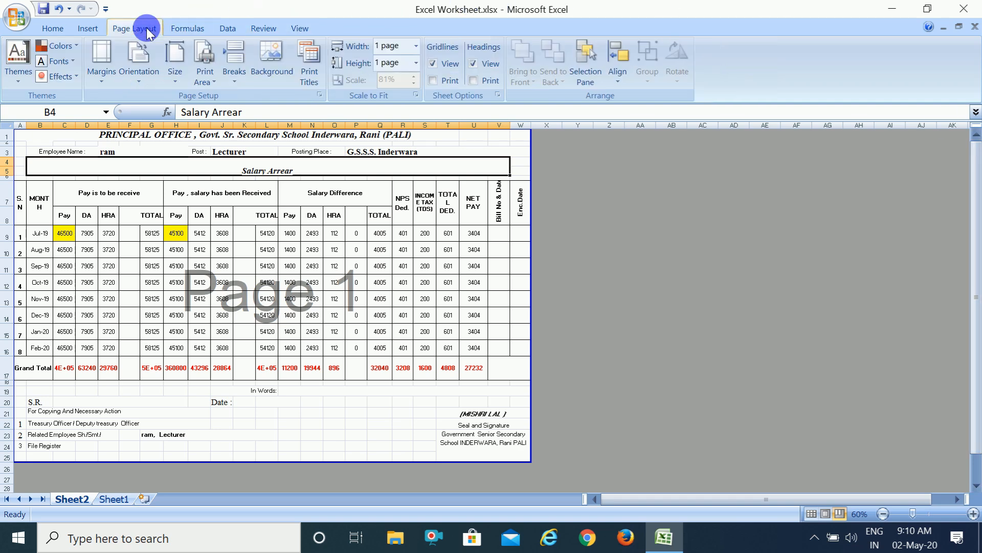
click(213, 83)
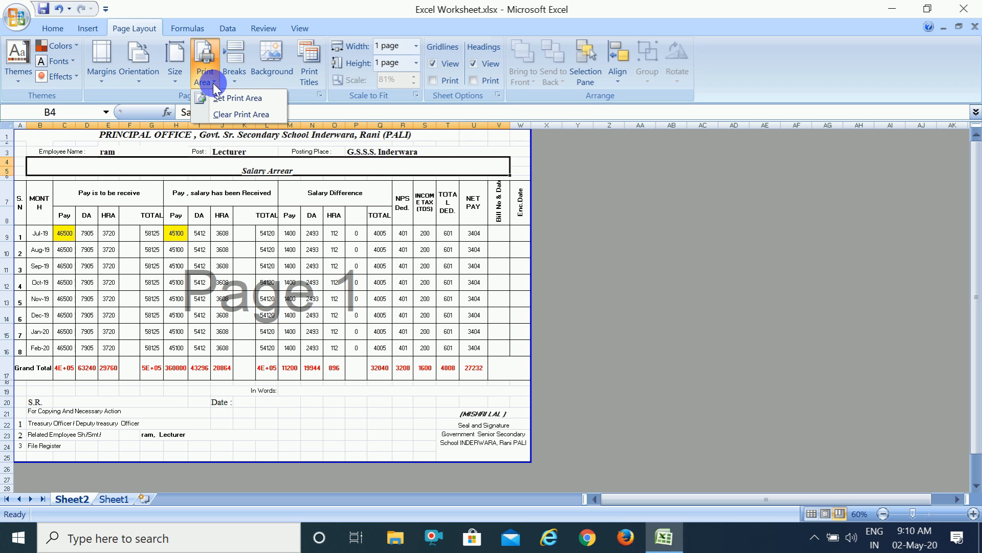
click(207, 67)
click(570, 226)
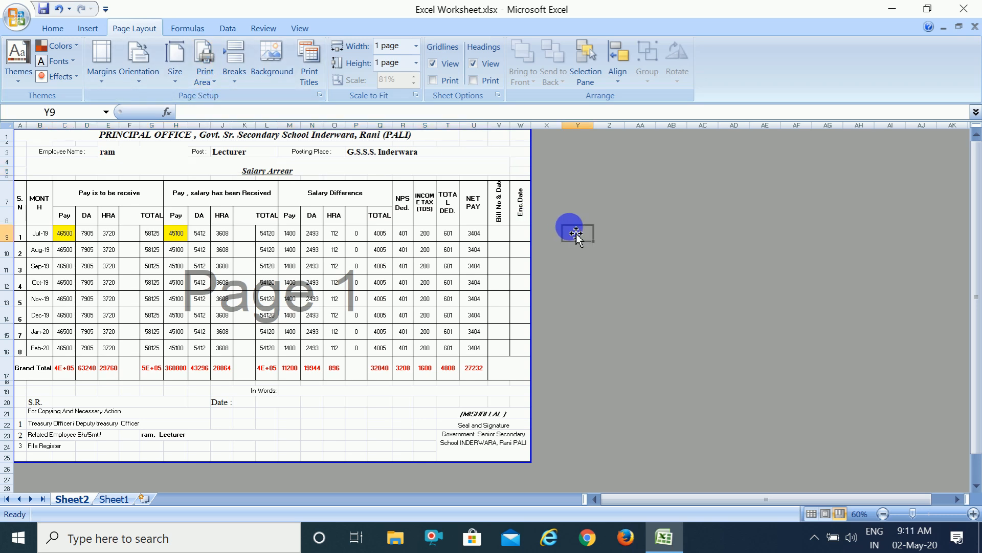
Return the salary sheet to Normal view.
click(305, 29)
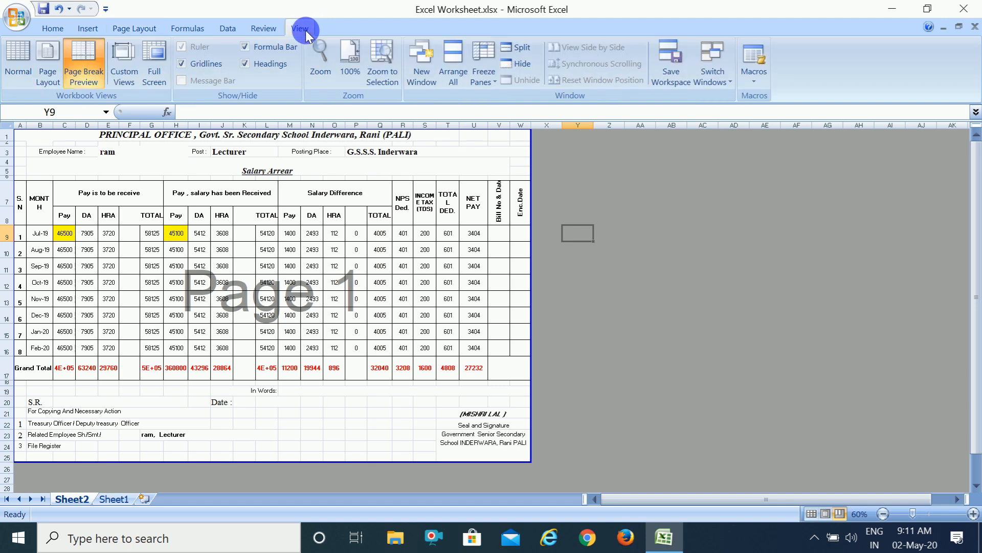
click(57, 56)
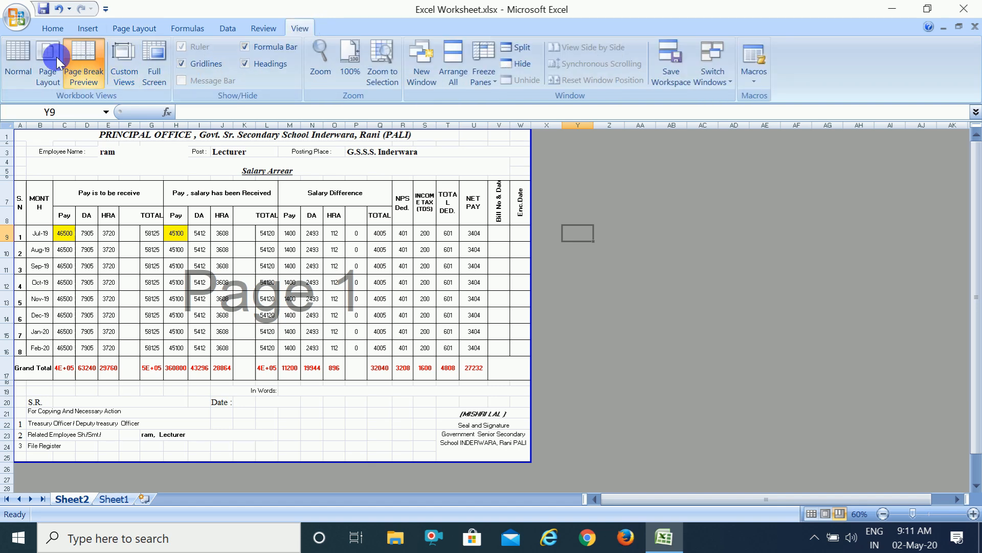
click(17, 51)
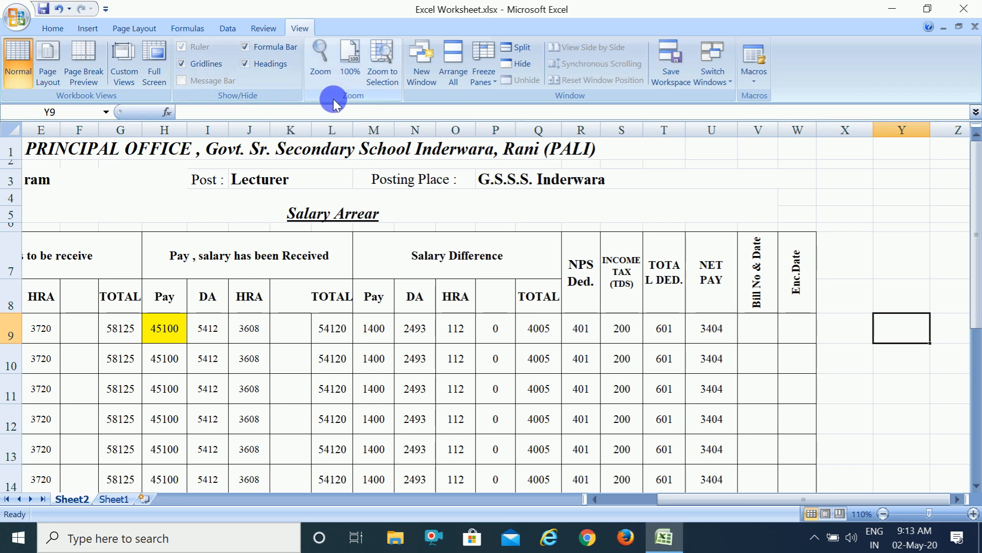
Select the merged Salary Arrear heading and view the sheet in full screen, returning to the maximized regular window.
click(256, 134)
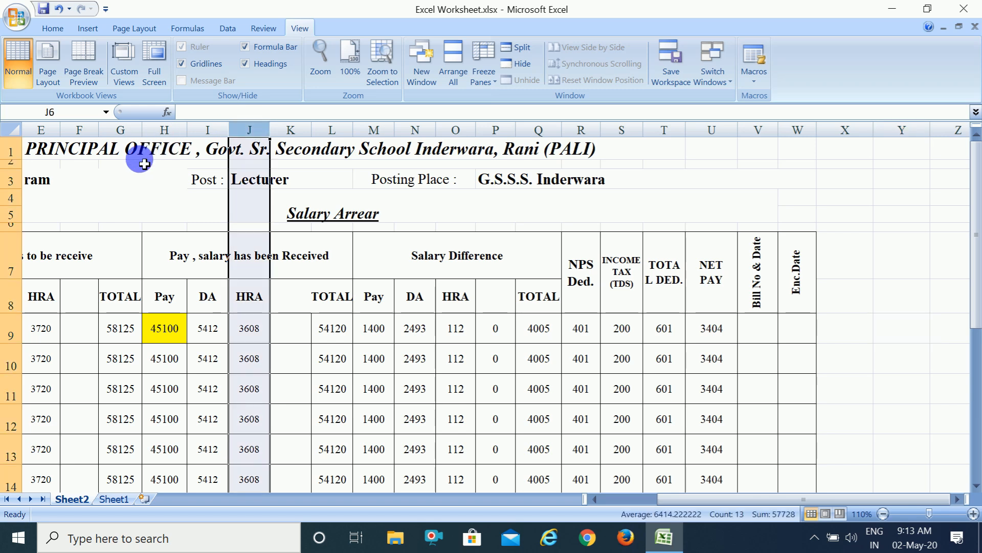
click(149, 197)
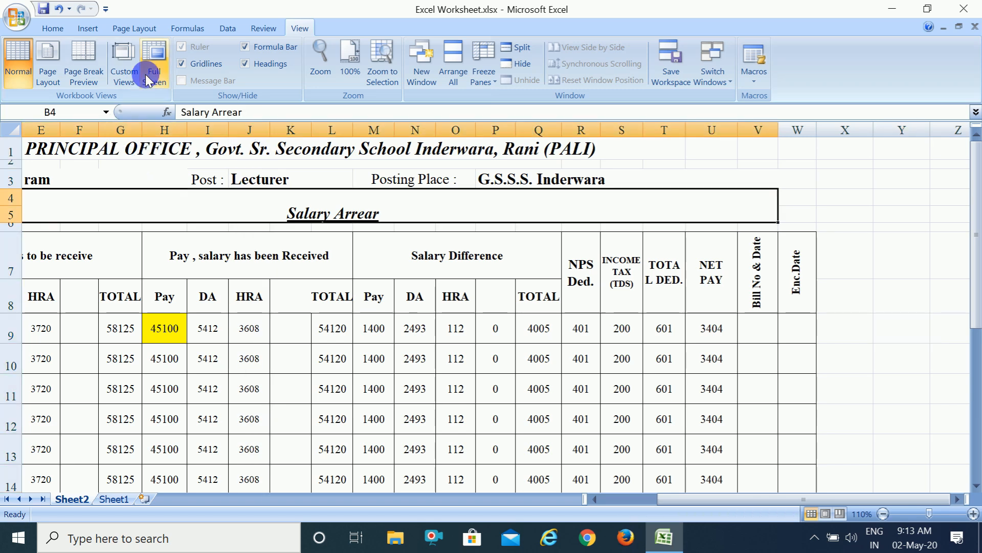
click(160, 61)
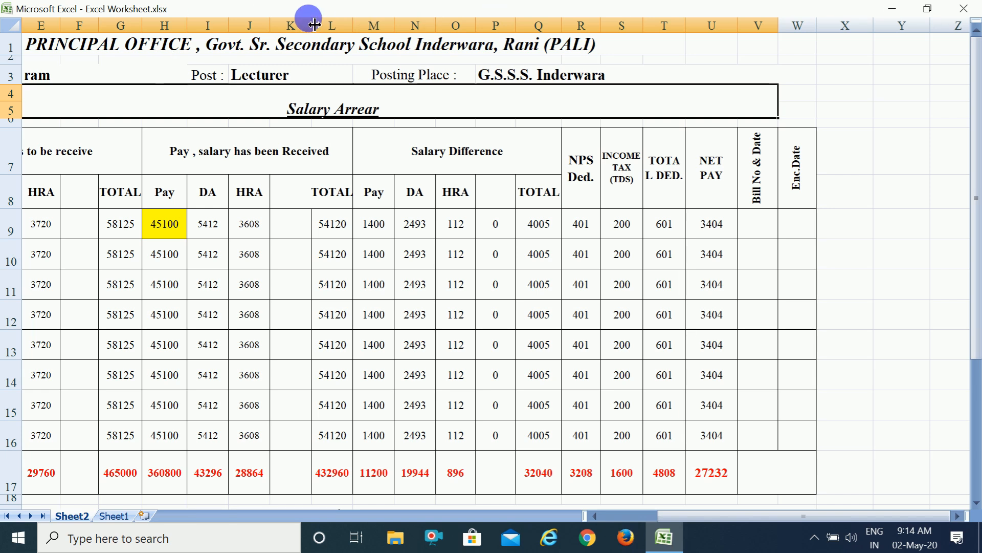
click(927, 9)
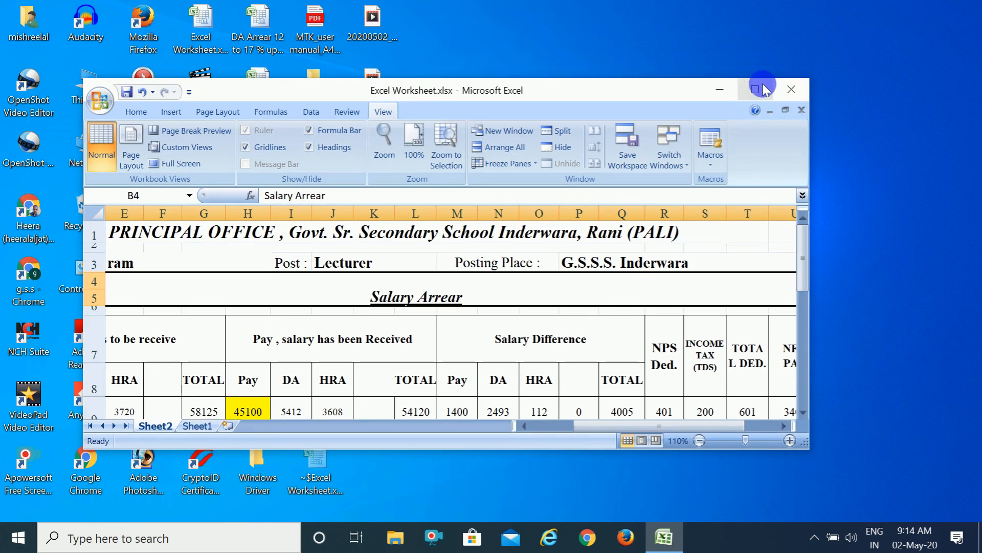
click(756, 91)
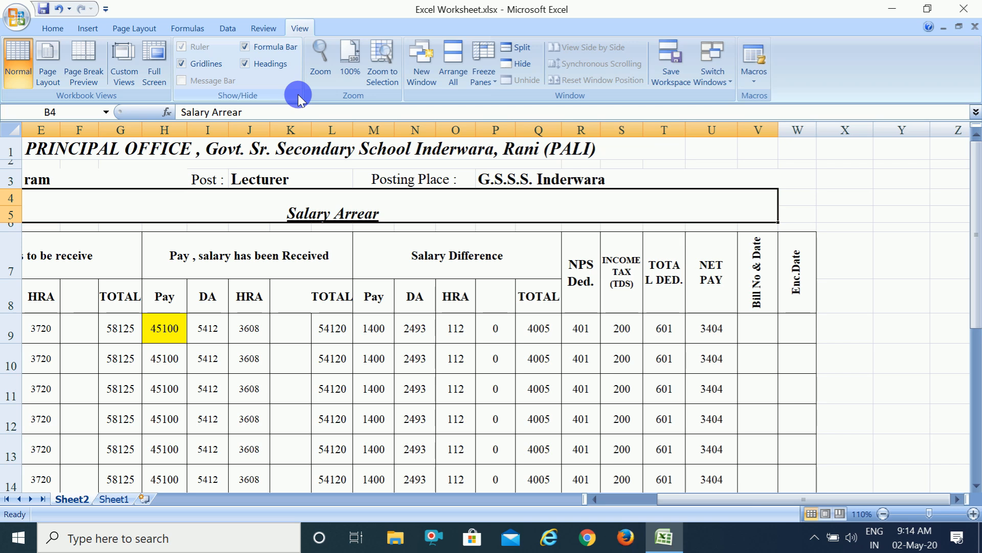
Hide the sheet's row and column headings and show them again.
click(248, 61)
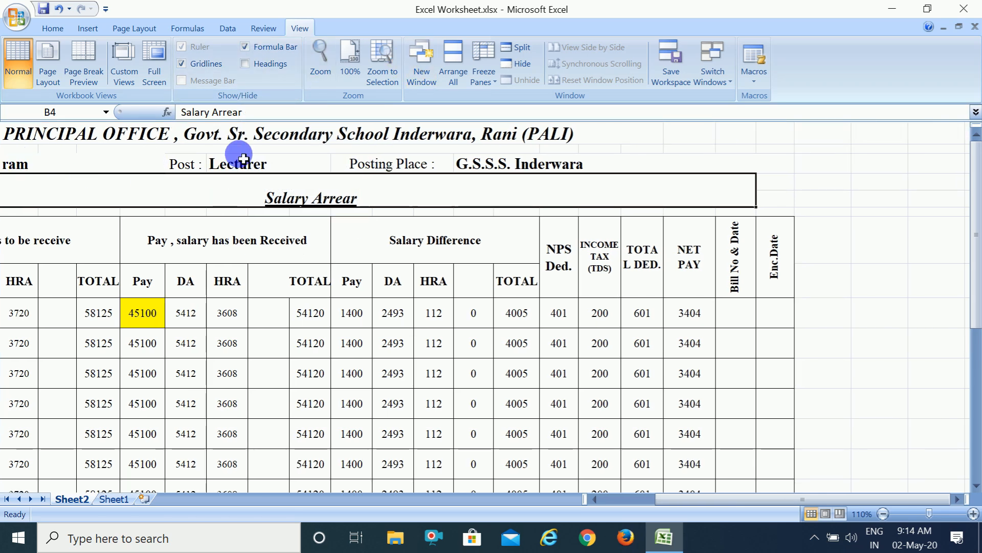
click(244, 65)
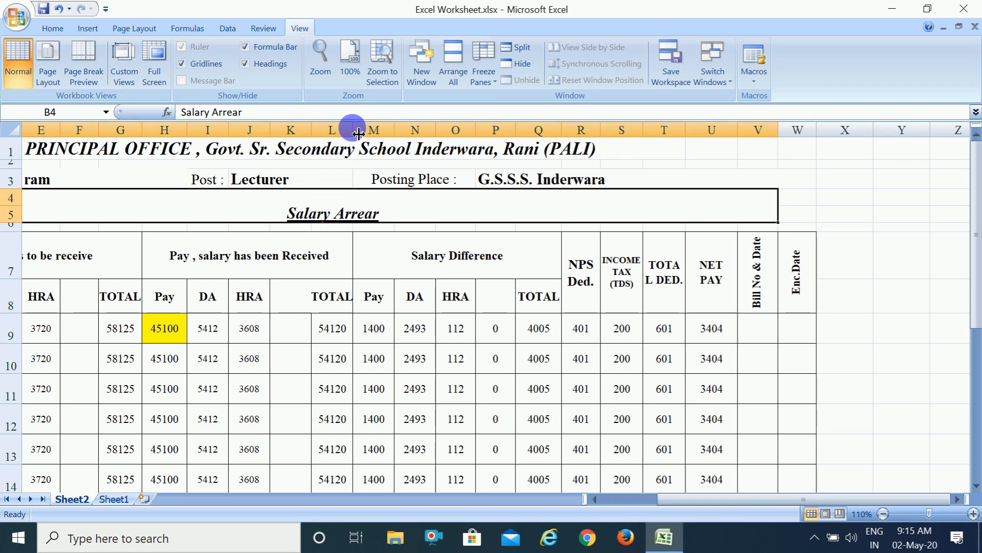
Try Zoom to Selection on the Salary Arrear heading and 200% magnification, and reset the sheet's zoom to 100%.
click(381, 60)
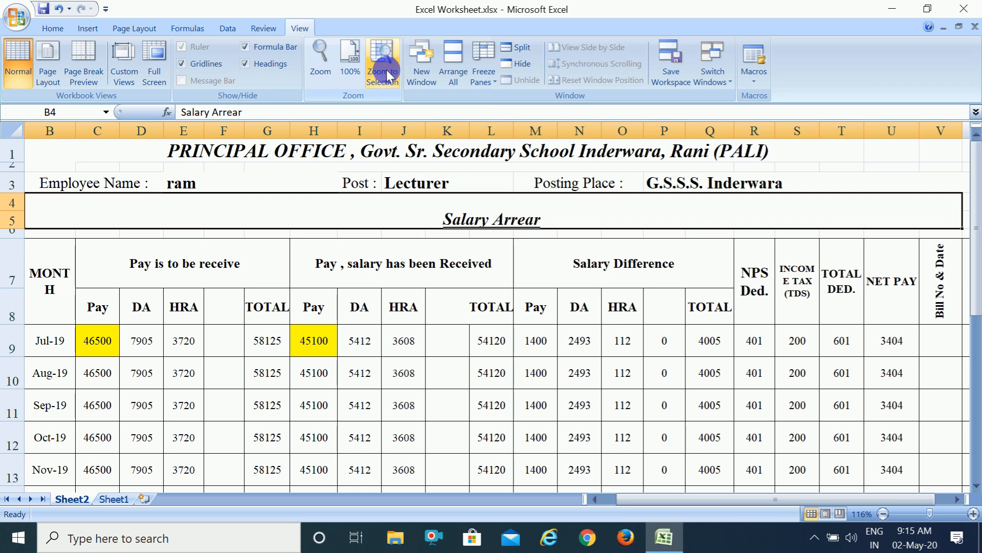
click(321, 55)
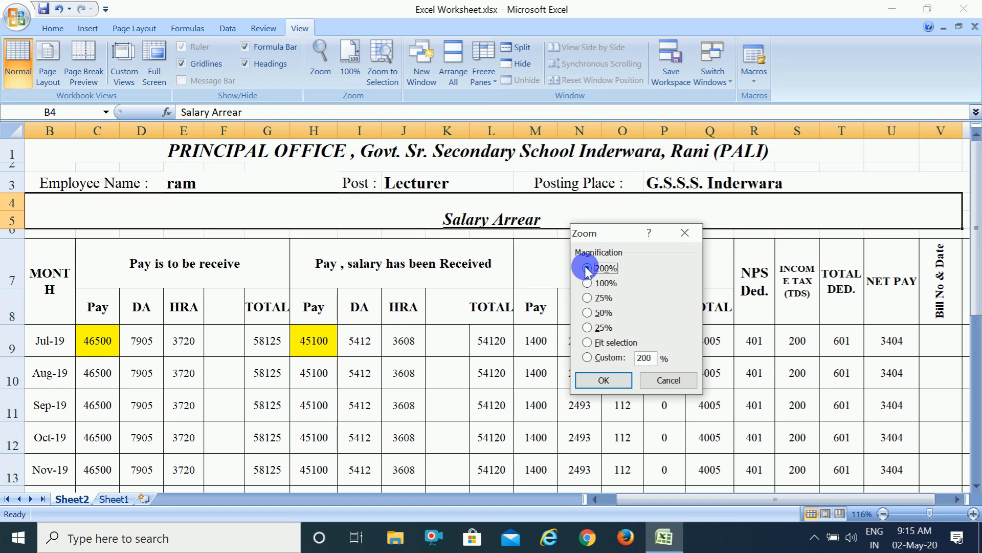
click(602, 382)
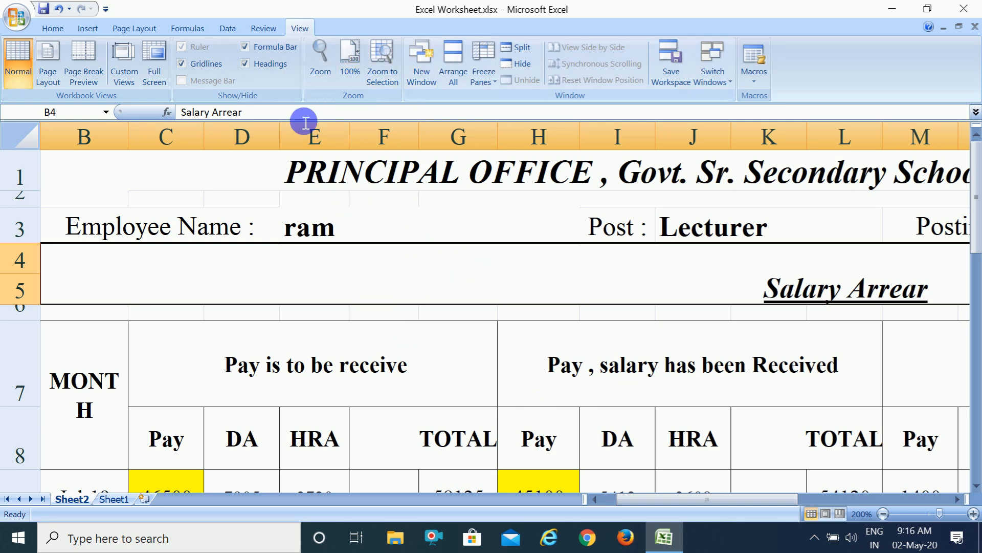
click(352, 65)
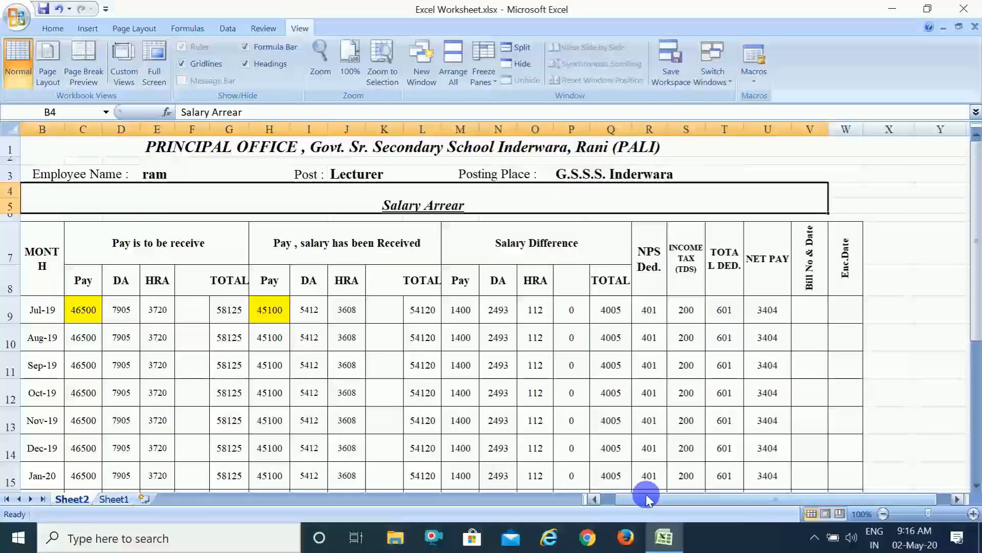
Freeze the sheet's panes above row 9 and check the fixed headings against the salary records down to the Grand Total.
click(605, 499)
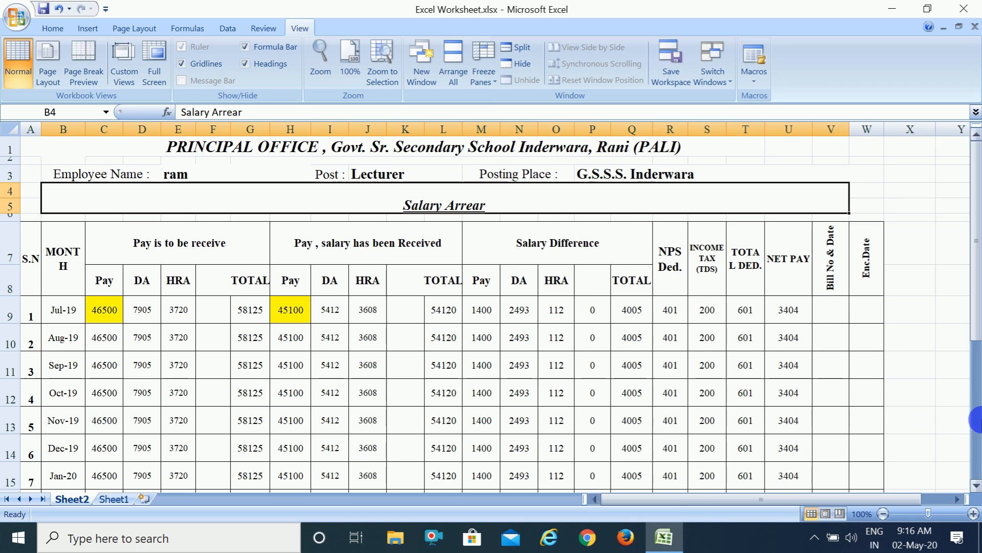
click(976, 424)
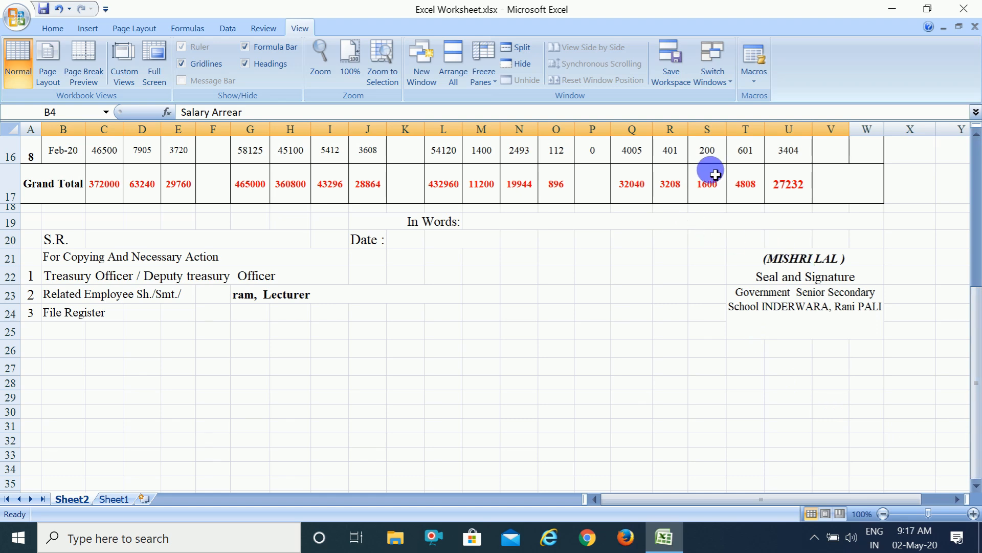
click(974, 156)
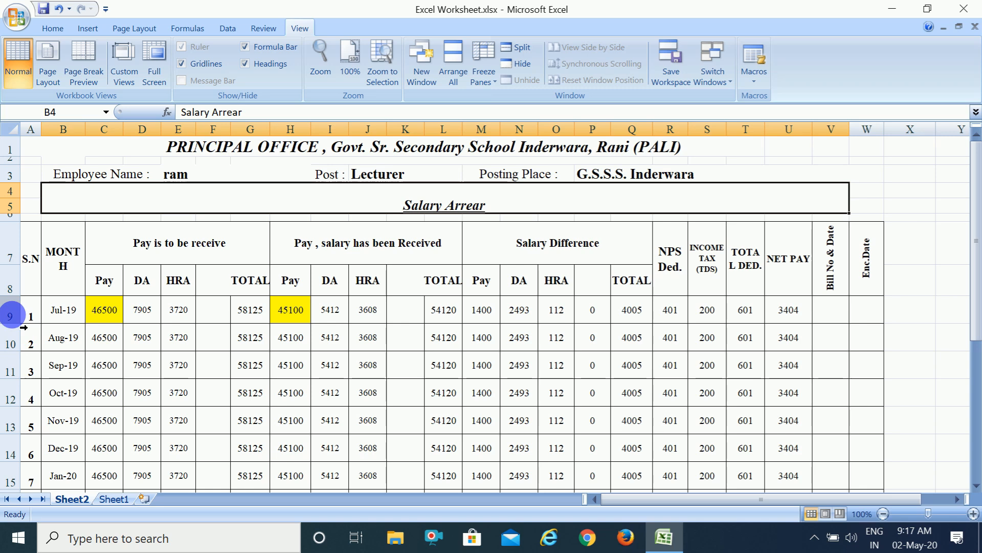
click(10, 316)
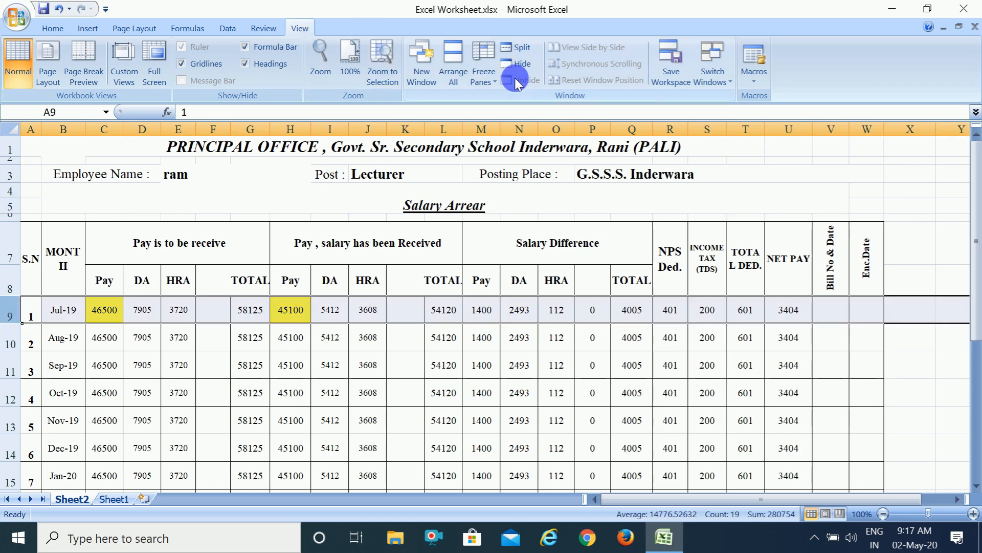
click(493, 81)
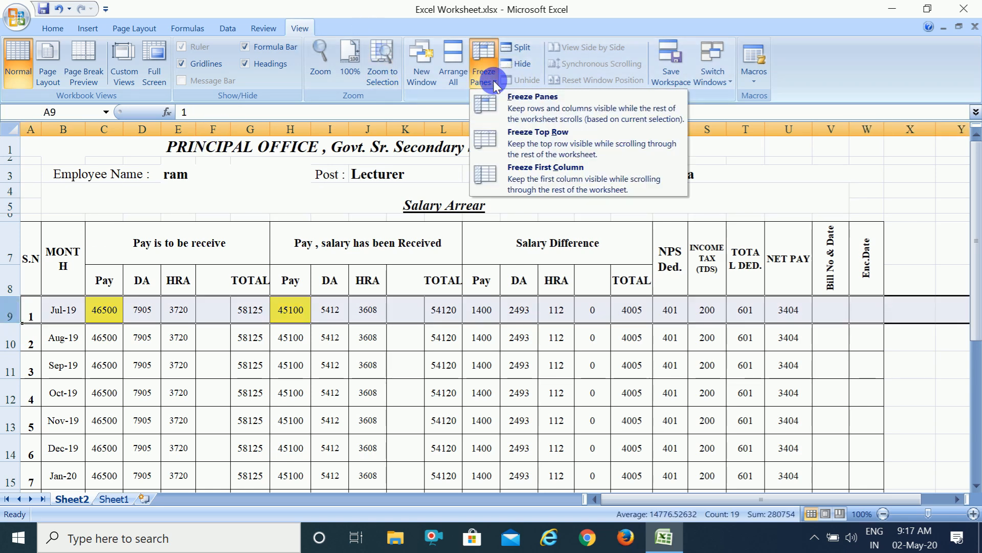
click(510, 101)
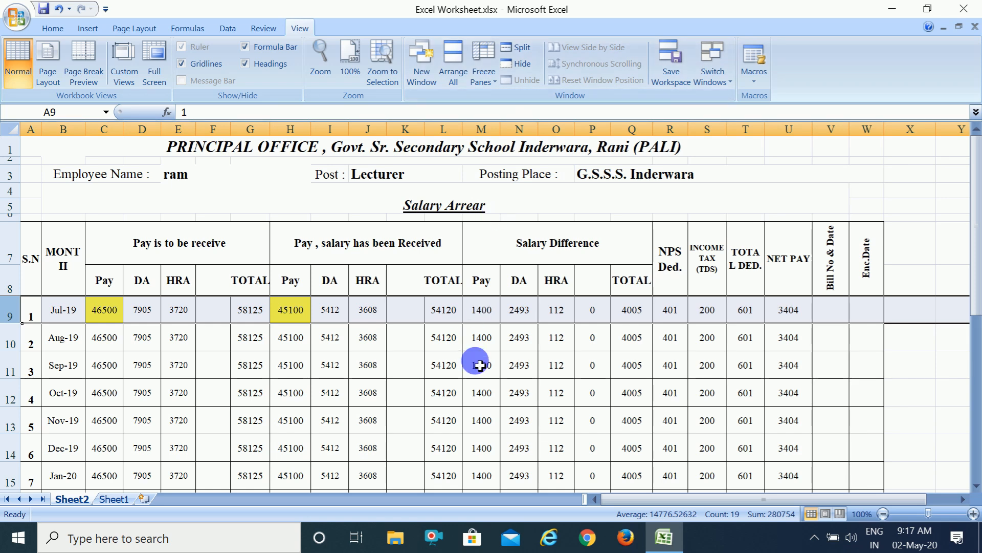
click(976, 485)
click(976, 485)
click(976, 485)
click(976, 485)
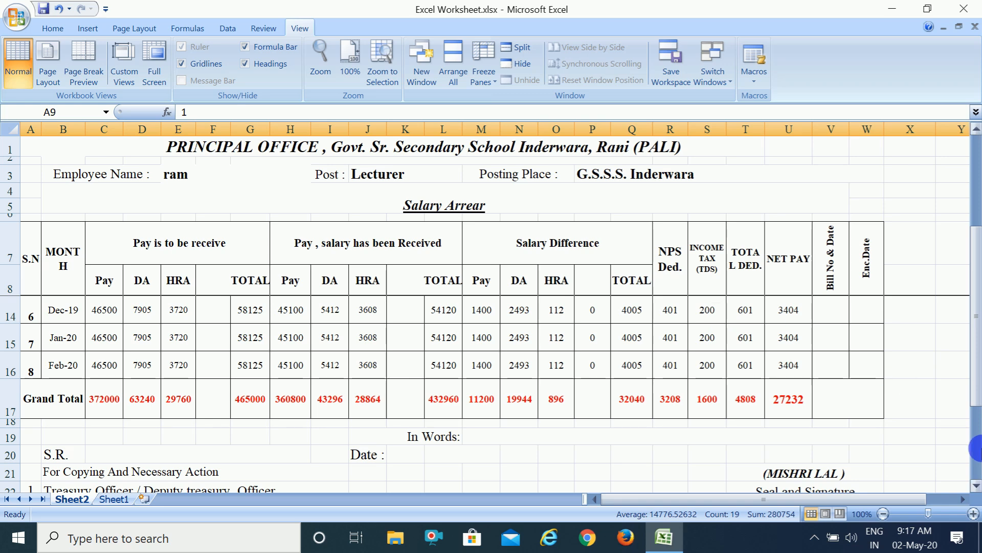
click(976, 485)
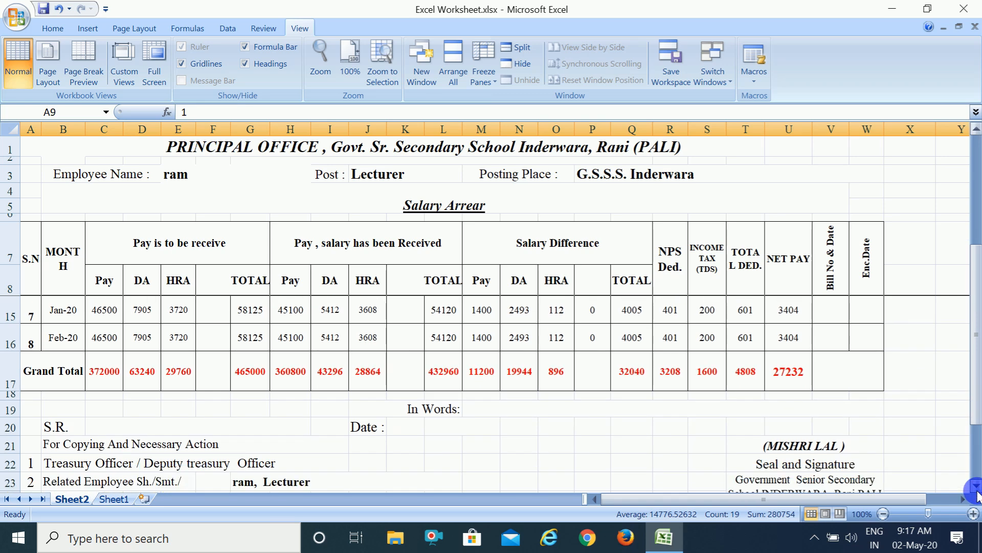
click(976, 485)
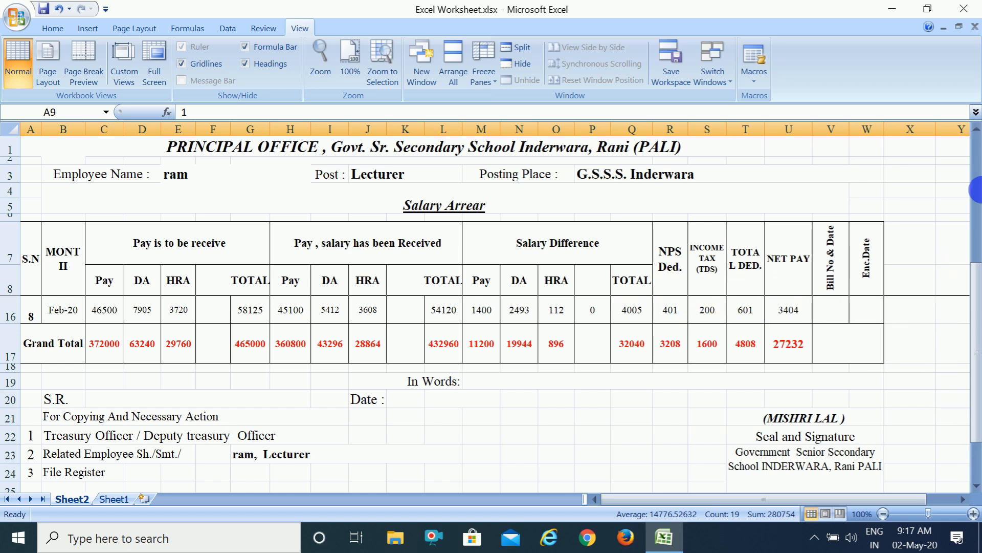
click(979, 169)
click(979, 168)
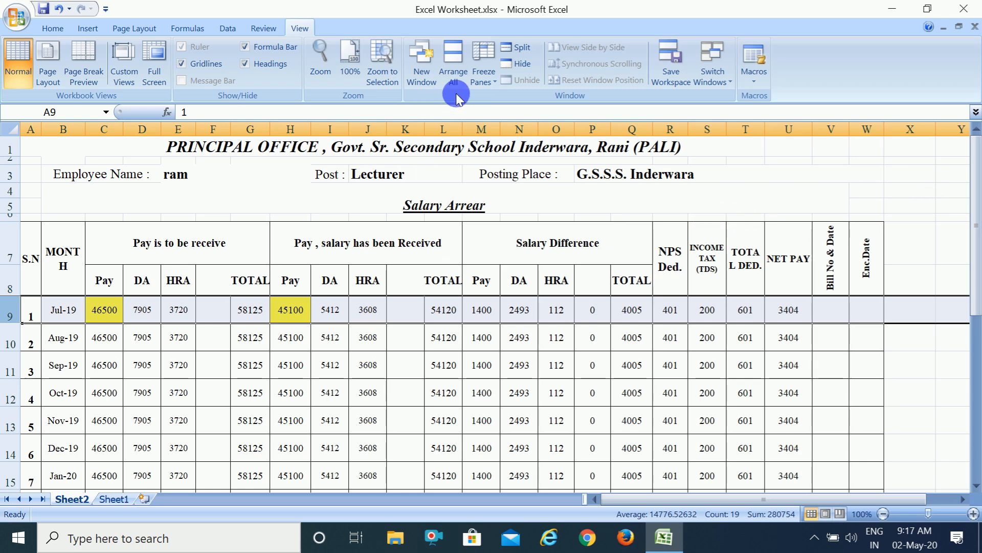
Unfreeze the panes and check how the whole salary sheet scrolls without fixed headings.
click(485, 66)
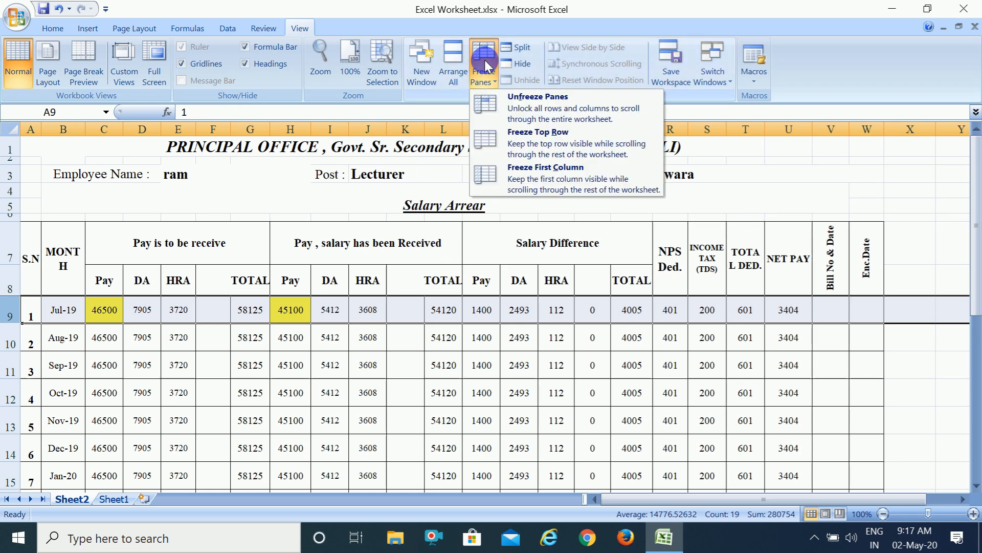
click(517, 106)
mouse_move(855, 369)
mouse_down()
mouse_move(962, 376)
mouse_move(840, 362)
mouse_up()
click(839, 415)
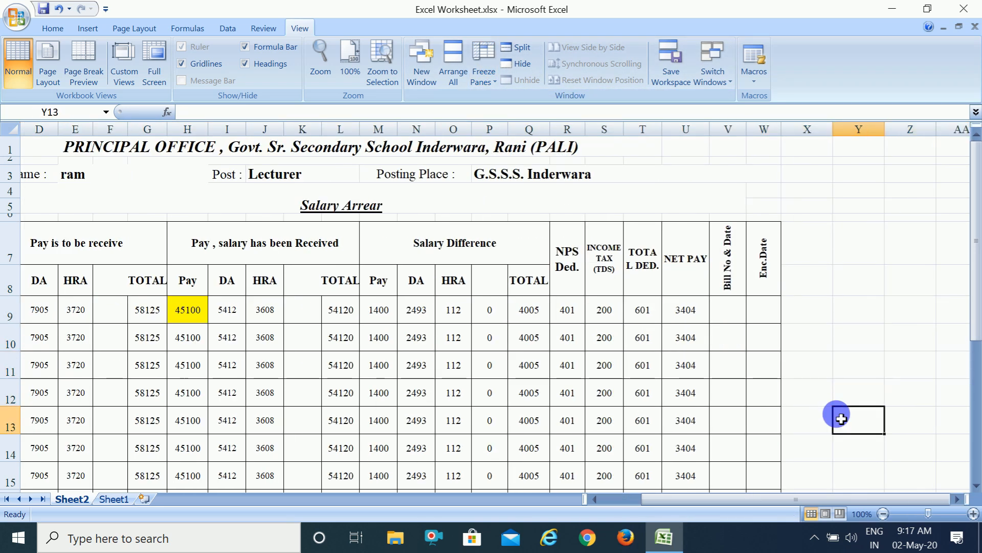
click(975, 466)
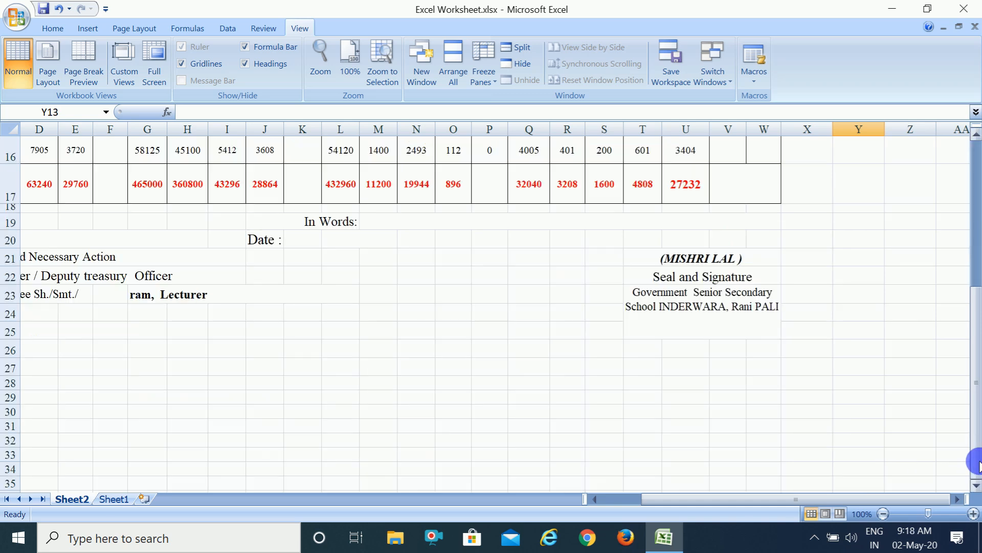
click(975, 184)
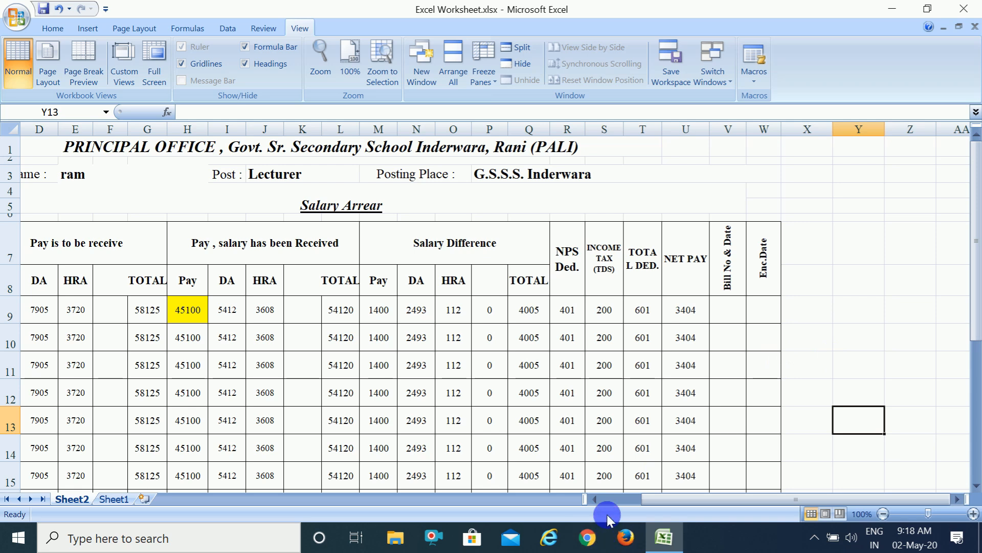
click(600, 499)
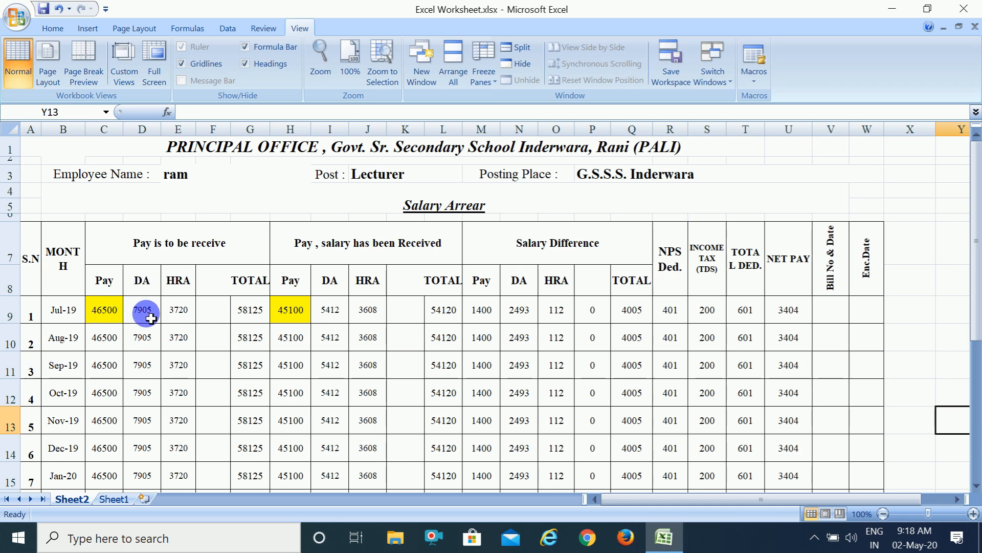
Freeze the rows above and the columns before cell H9, and check the frozen area in both scrolling directions.
click(302, 313)
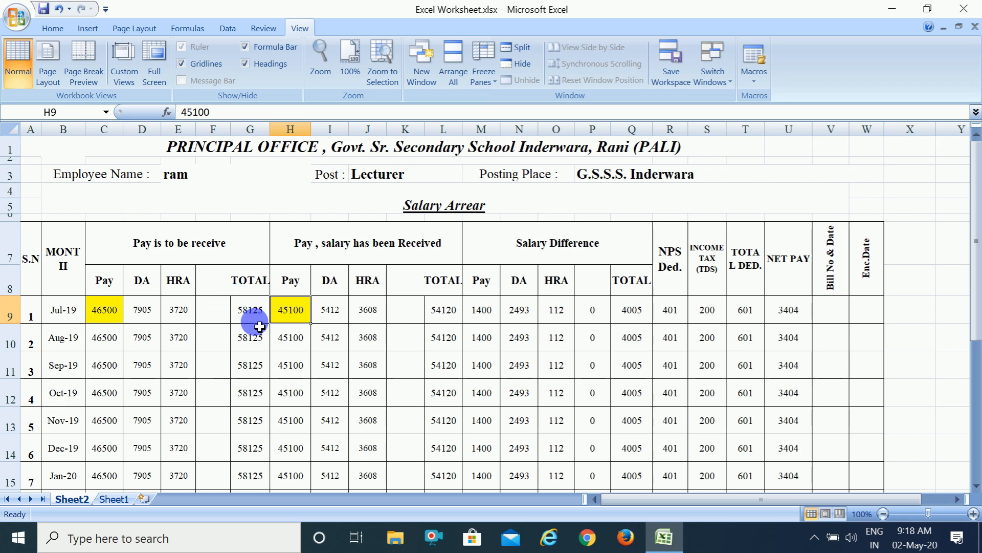
click(487, 77)
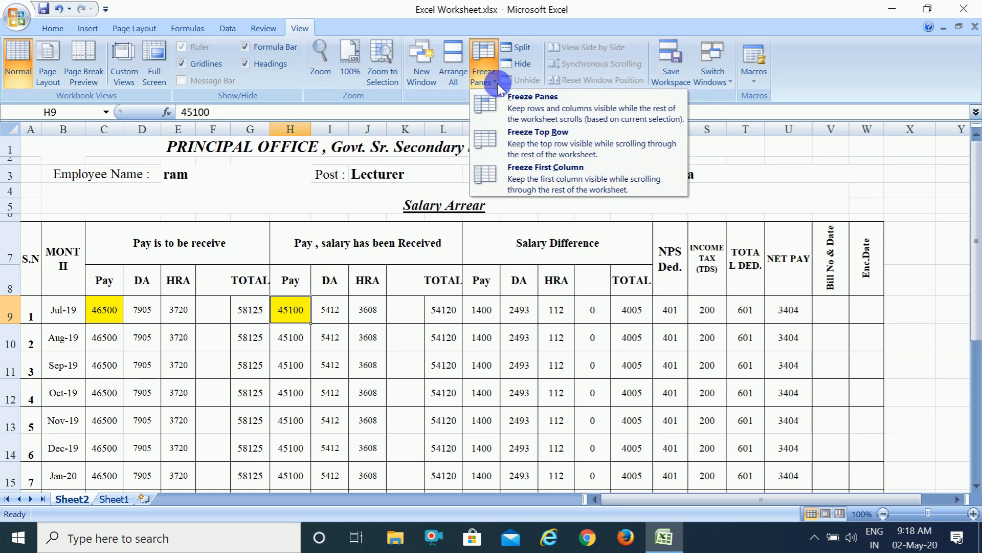
click(521, 105)
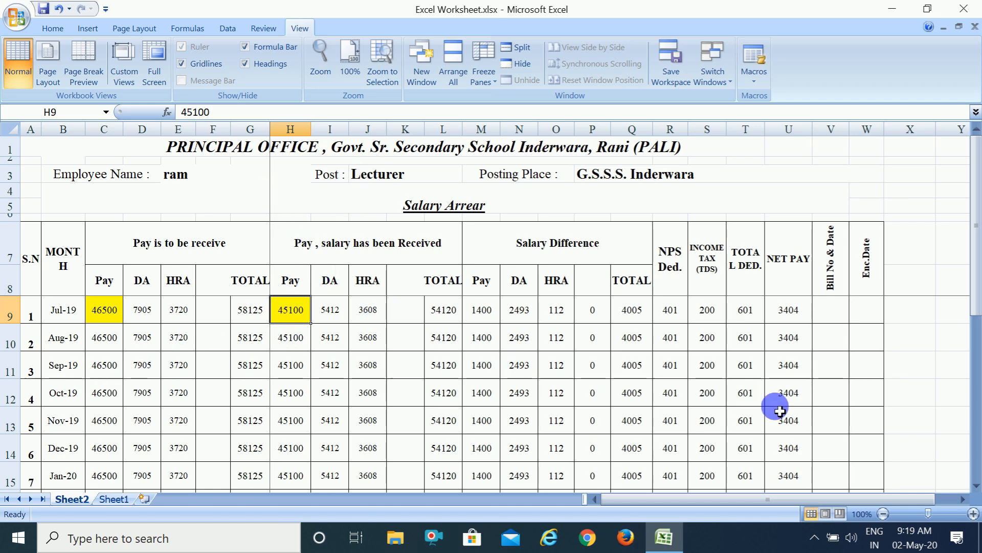
drag(974, 489, 975, 489)
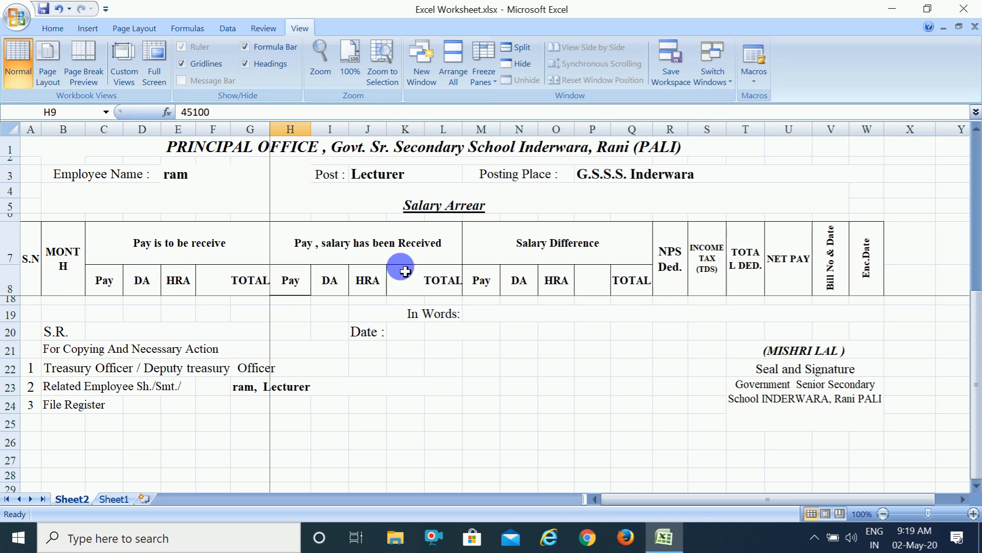
click(976, 163)
click(976, 161)
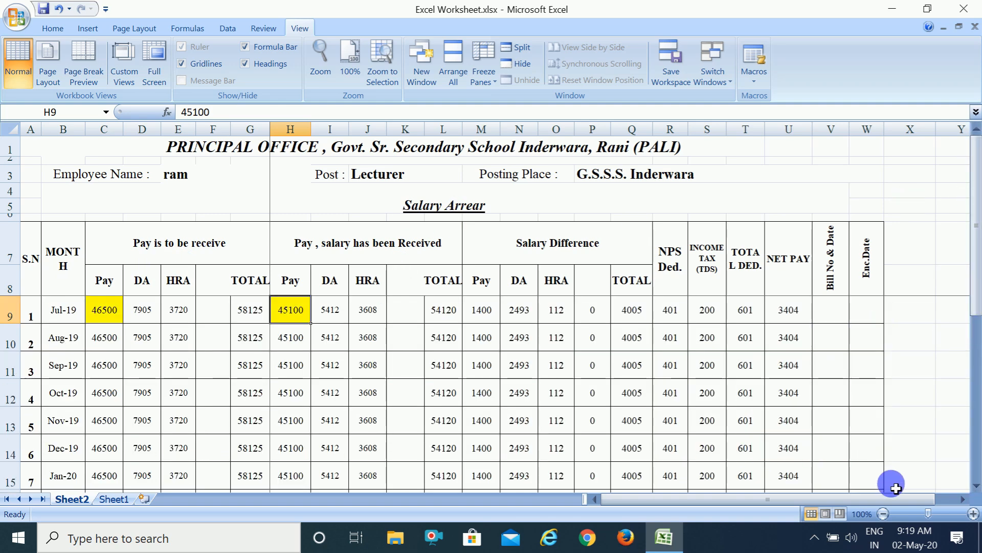
click(962, 499)
drag(962, 500, 962, 499)
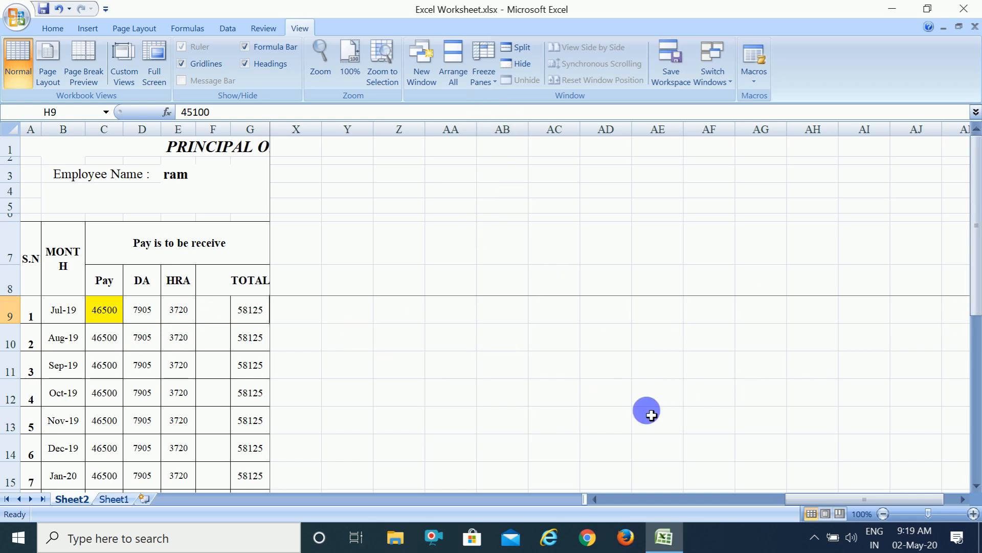
click(606, 501)
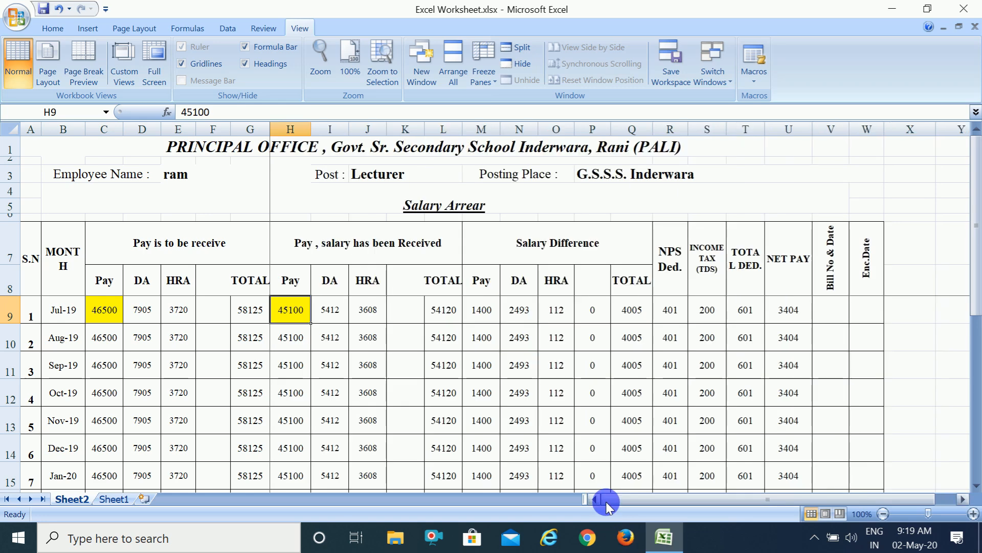